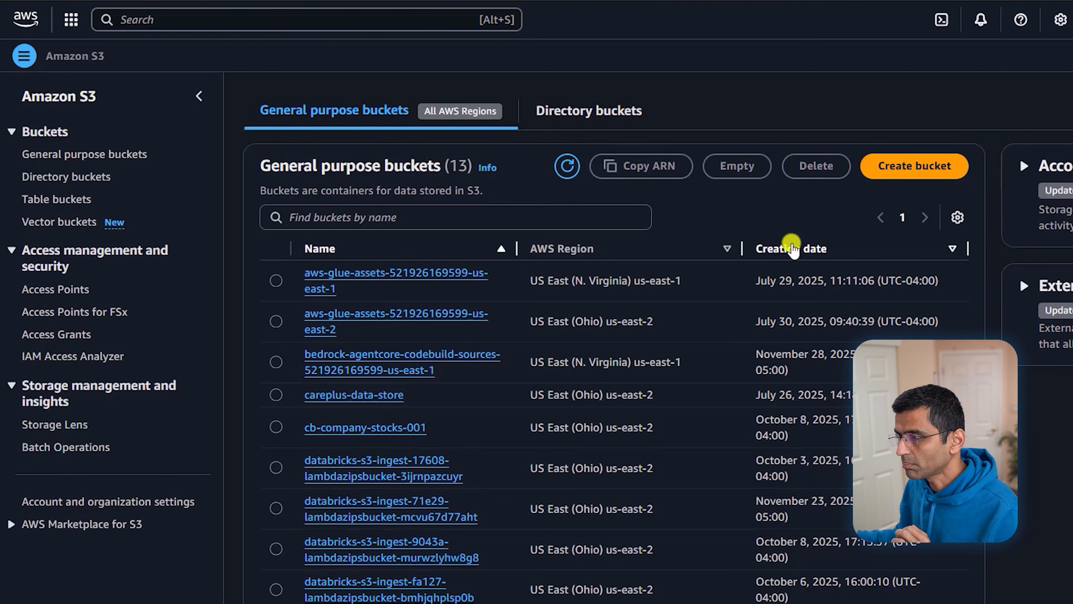
Create the general purpose bucket goodcabs-dp1, leaving every setting at its default
{"action": "left_click", "coordinate": [913, 166]}
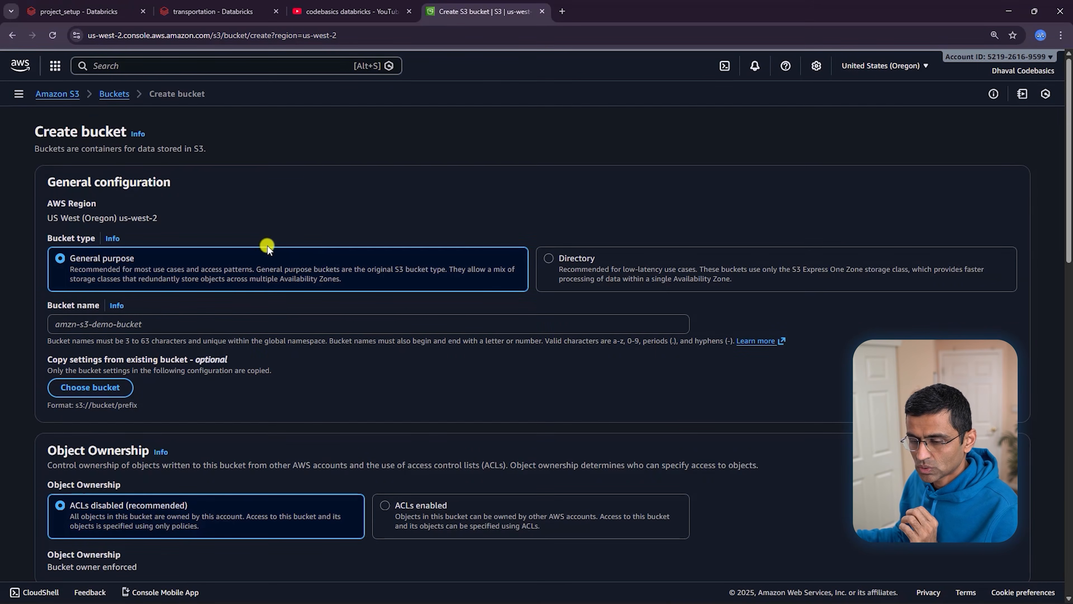
{"action": "scroll", "coordinate": [127, 275], "scroll_direction": "down", "scroll_amount": 1}
{"action": "left_click", "coordinate": [81, 261]}
{"action": "key", "text": "ctrl+plus"}
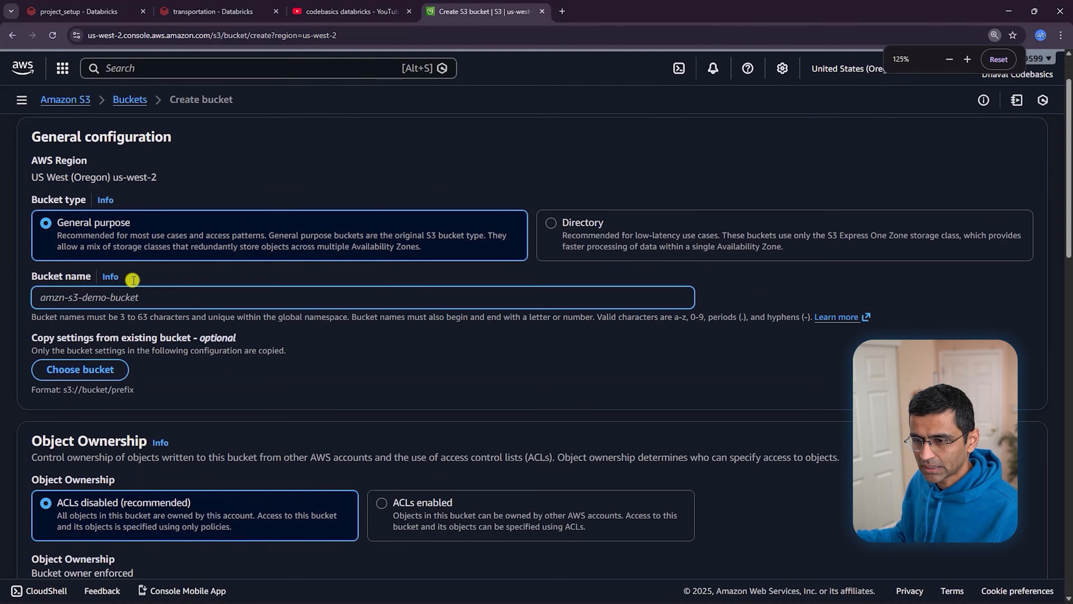
{"action": "type", "text": "goodc"}
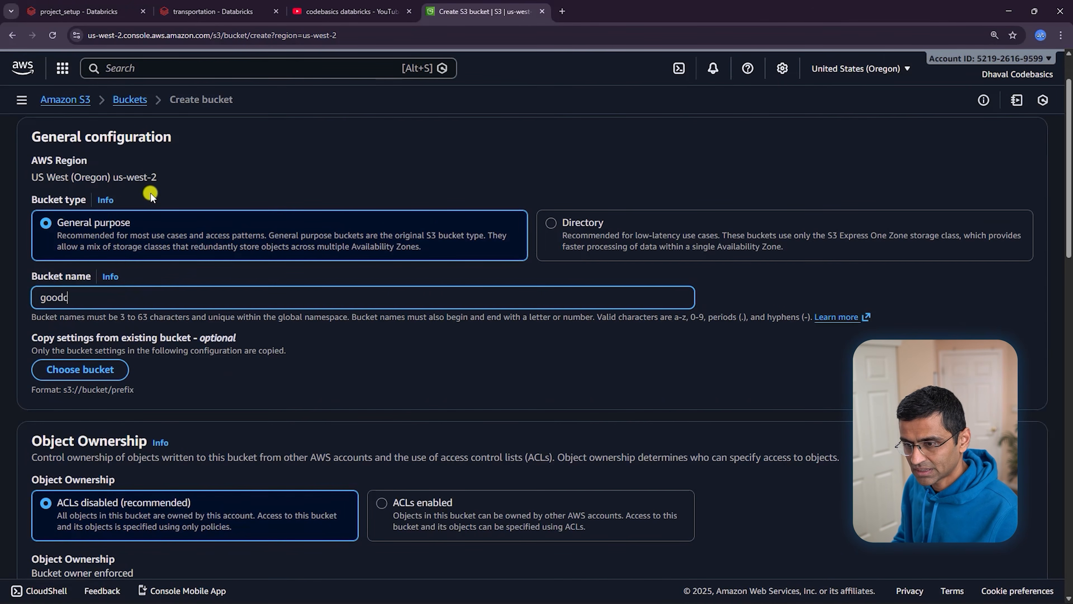
{"action": "type", "text": "abs-"}
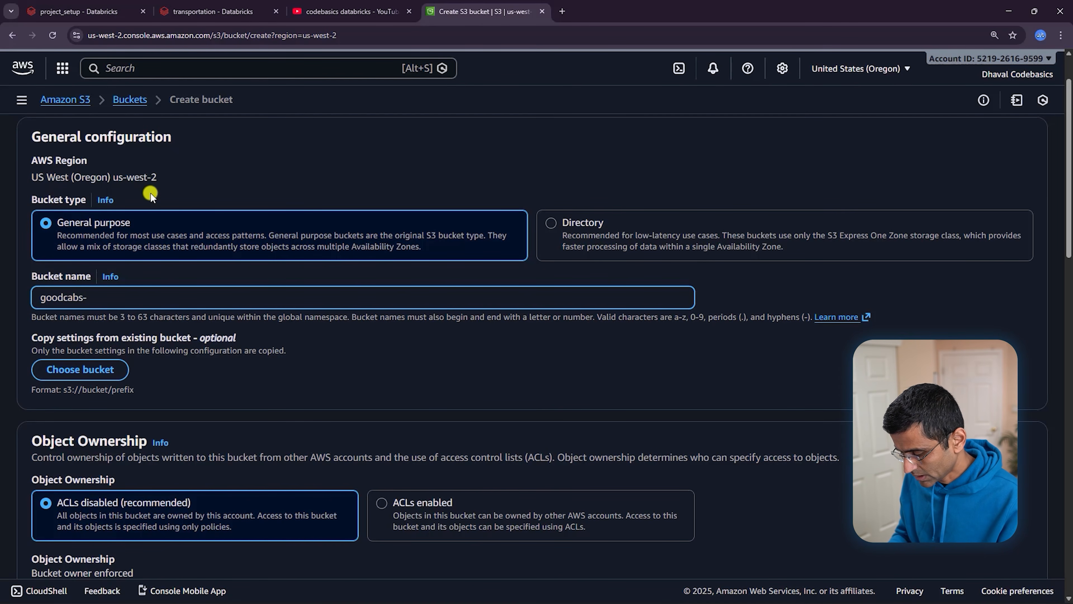
{"action": "type", "text": "dp1"}
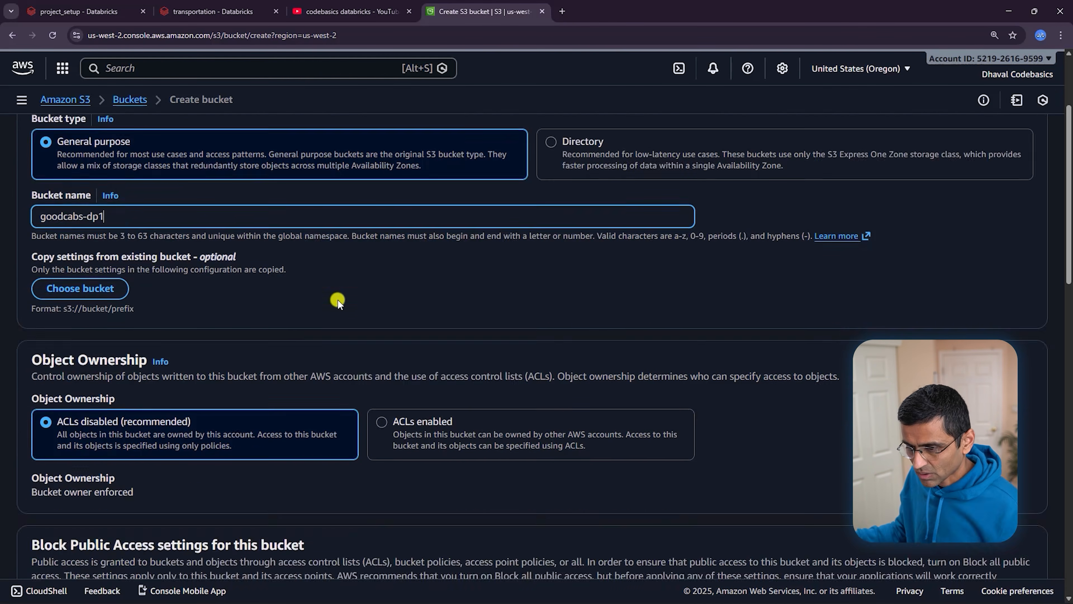
{"action": "scroll", "coordinate": [334, 294], "scroll_direction": "down", "scroll_amount": 8}
{"action": "scroll", "coordinate": [344, 292], "scroll_direction": "down", "scroll_amount": 12}
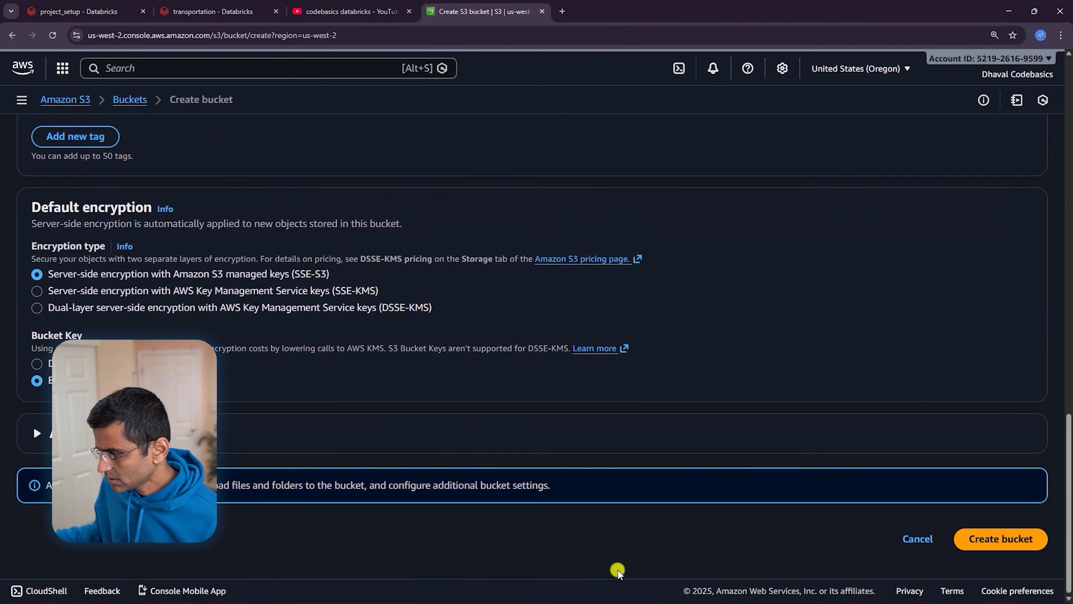
{"action": "left_click", "coordinate": [1014, 544]}
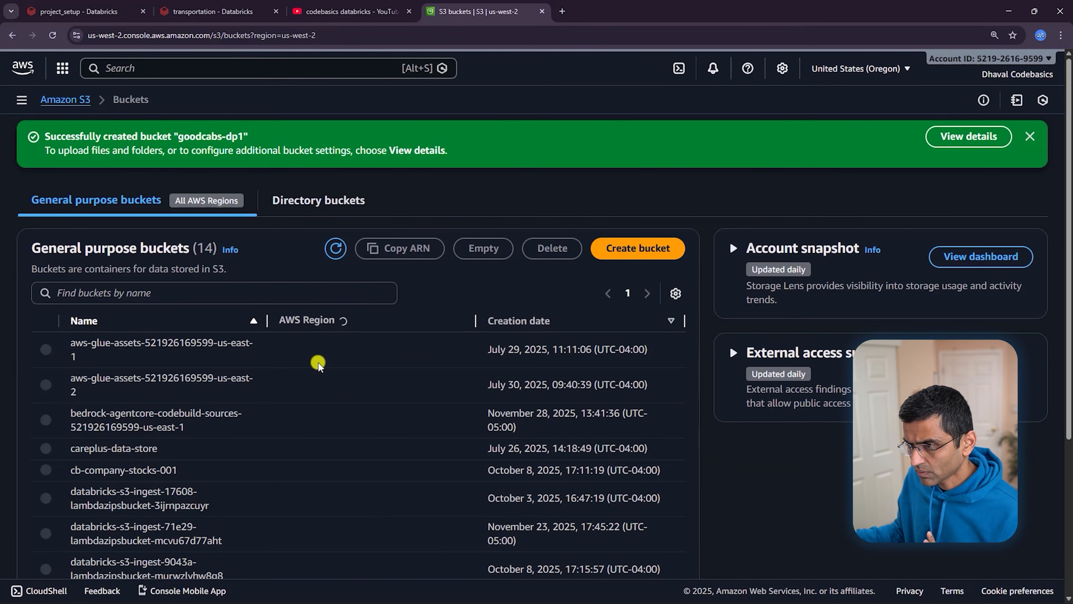
In the goodcabs-dp1 bucket, create a folder named data-store
{"action": "scroll", "coordinate": [210, 396], "scroll_direction": "down", "scroll_amount": 5}
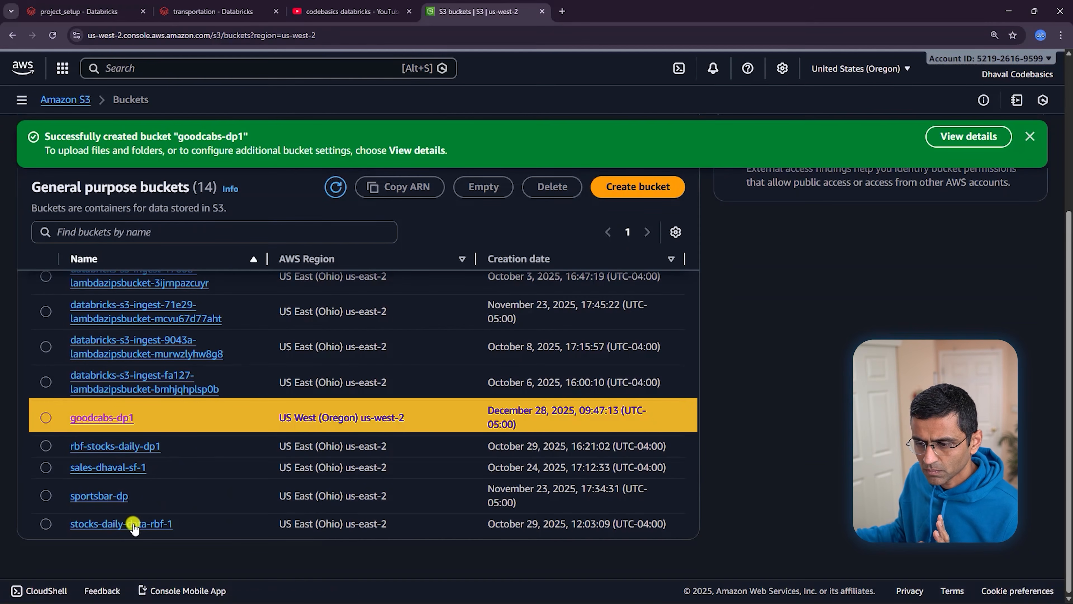
{"action": "left_click", "coordinate": [103, 417]}
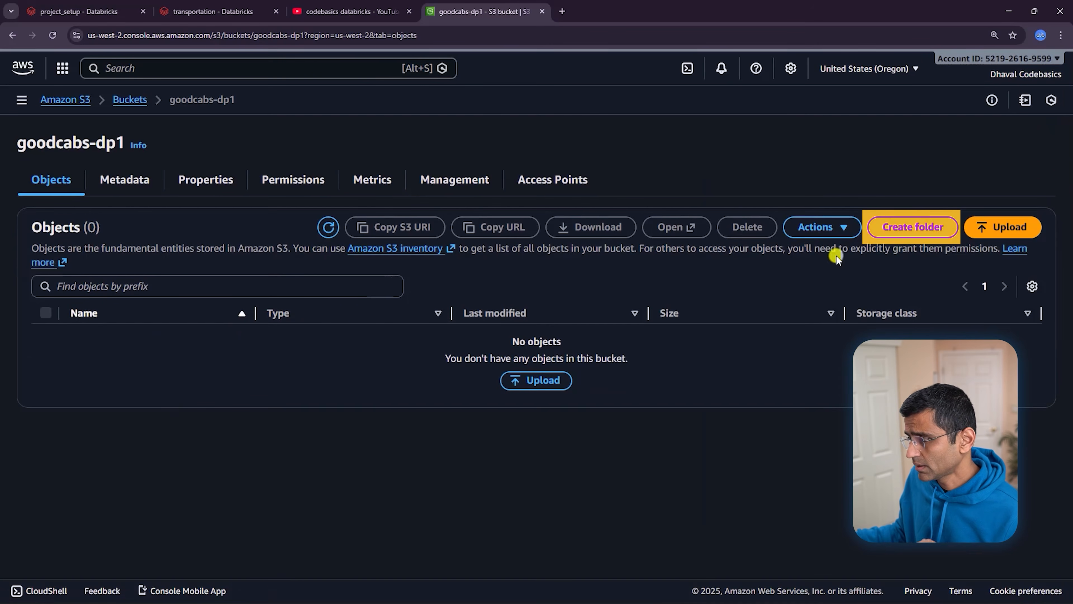
{"action": "left_click", "coordinate": [940, 239]}
{"action": "type", "text": "data-store"}
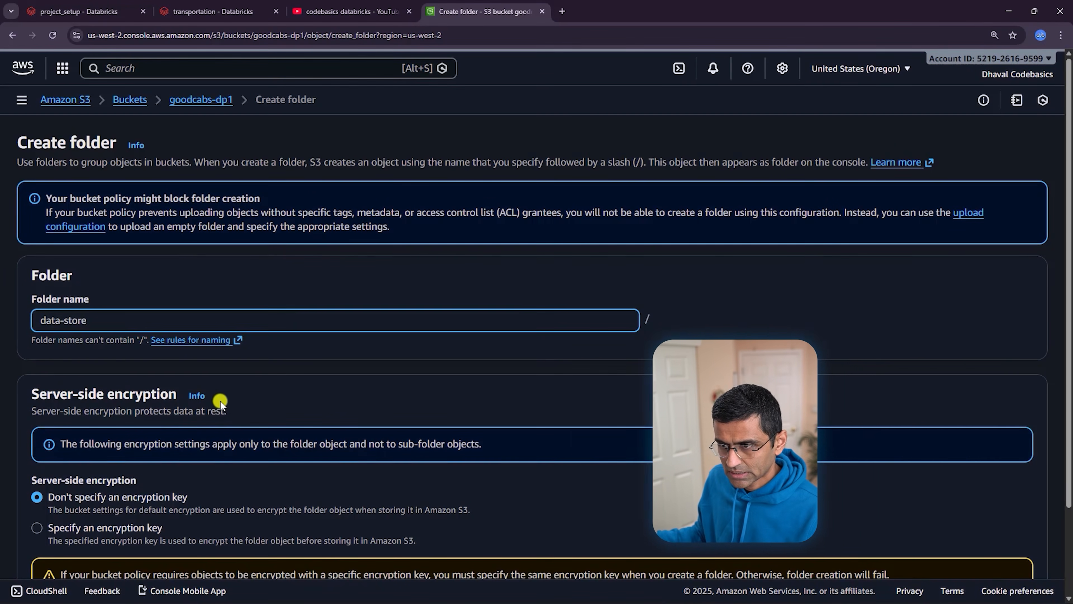
{"action": "scroll", "coordinate": [223, 404], "scroll_direction": "down", "scroll_amount": 3}
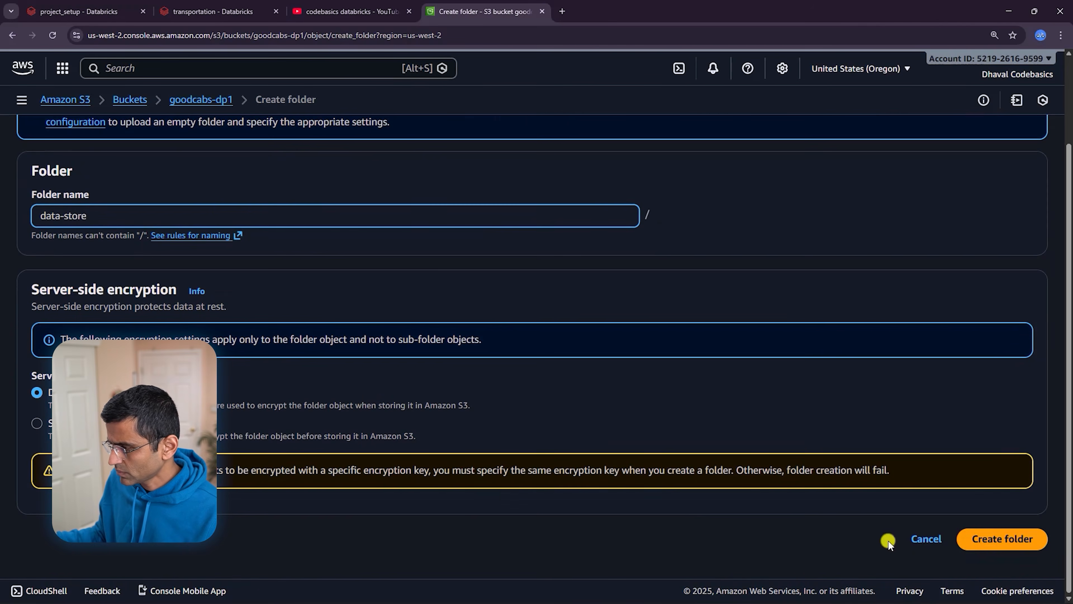
{"action": "left_click", "coordinate": [1027, 543]}
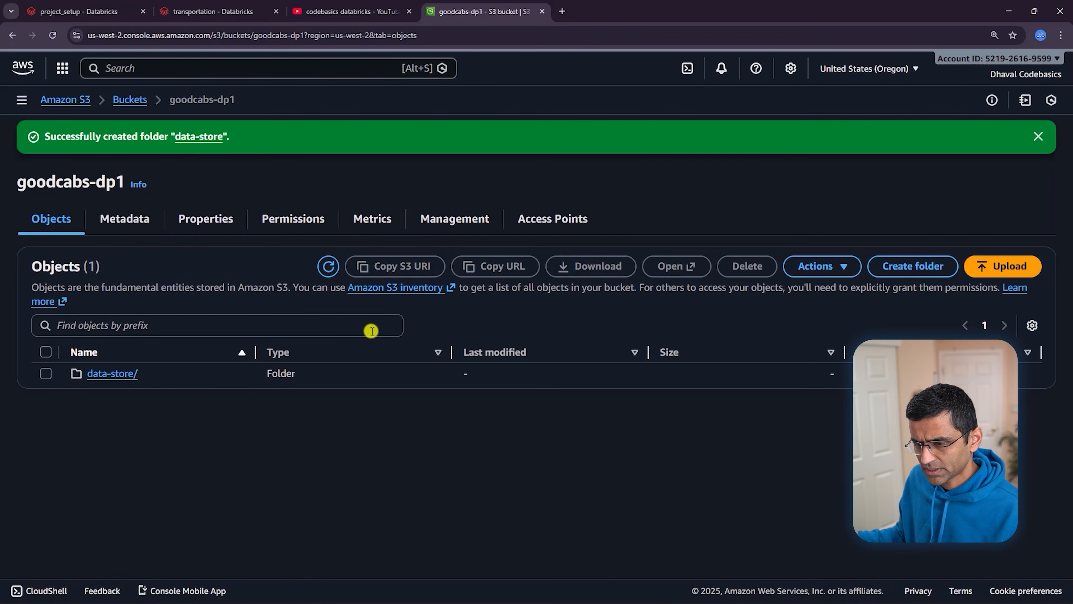
Inside data-store, create city and trips subfolders, then open the city folder
{"action": "left_click", "coordinate": [124, 374]}
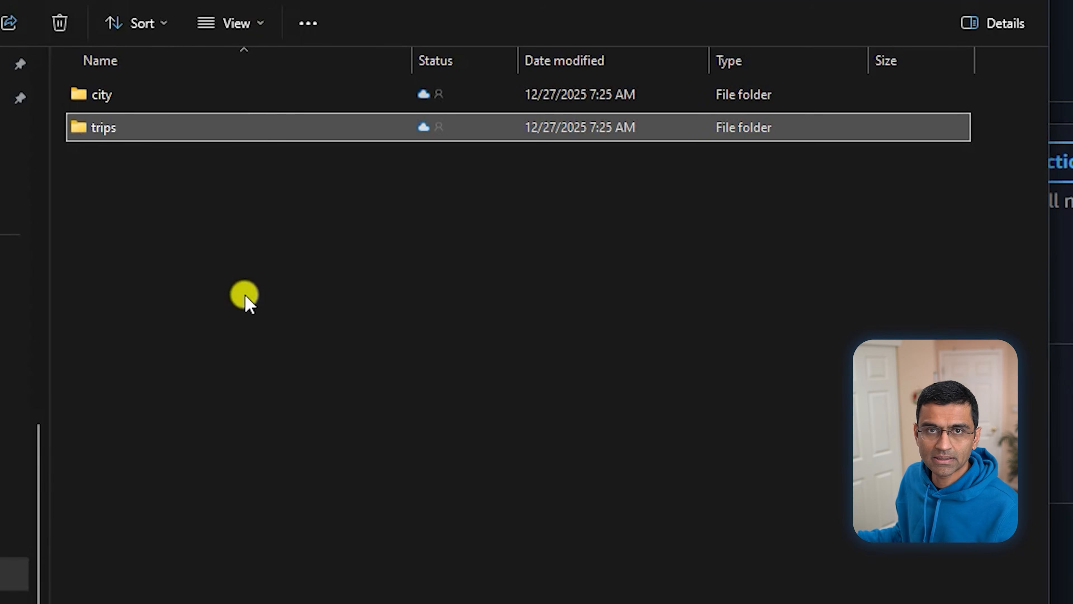
{"action": "left_click", "coordinate": [223, 220]}
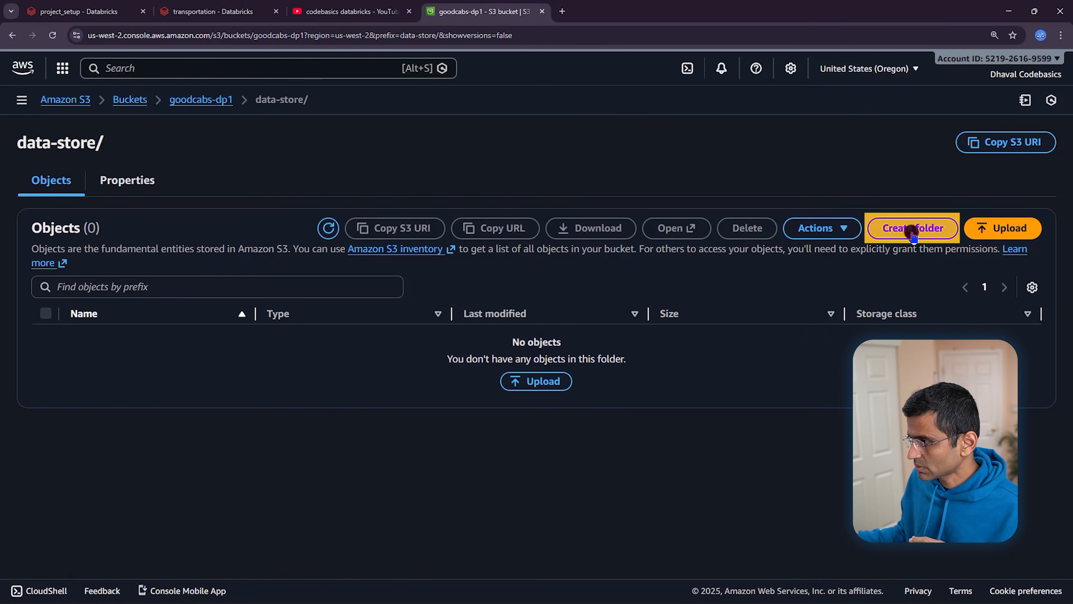
{"action": "left_click", "coordinate": [868, 237]}
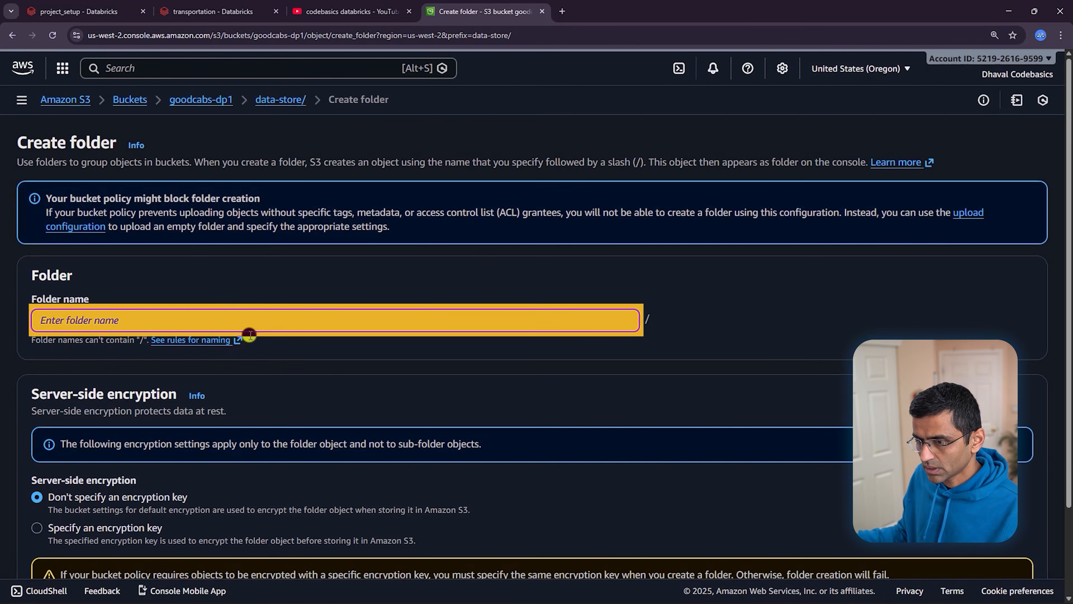
{"action": "type", "text": "city"}
{"action": "scroll", "coordinate": [433, 320], "scroll_direction": "down", "scroll_amount": 2}
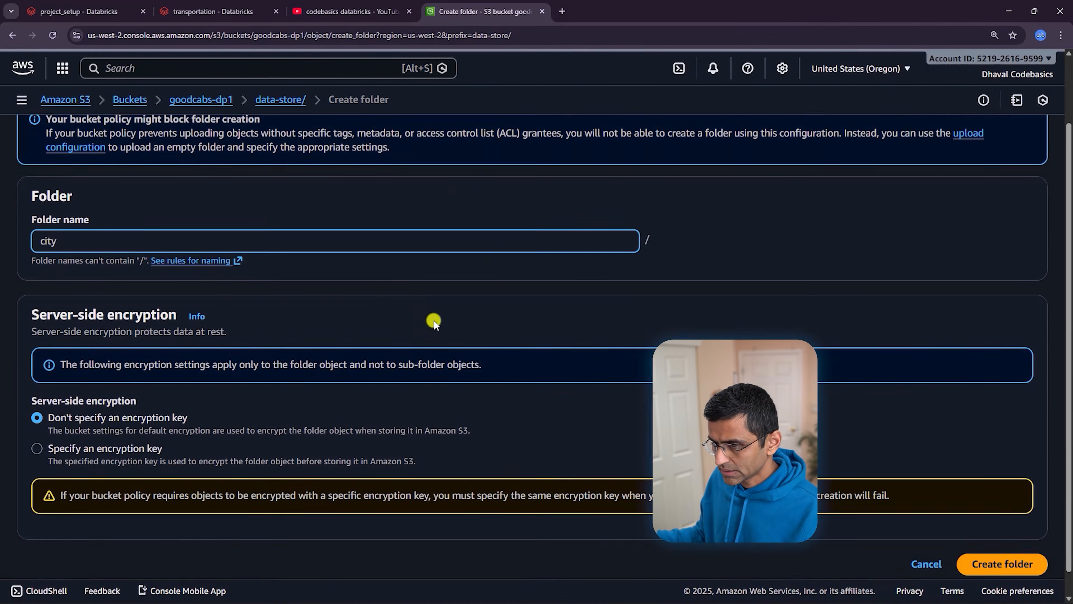
{"action": "left_click", "coordinate": [1001, 539]}
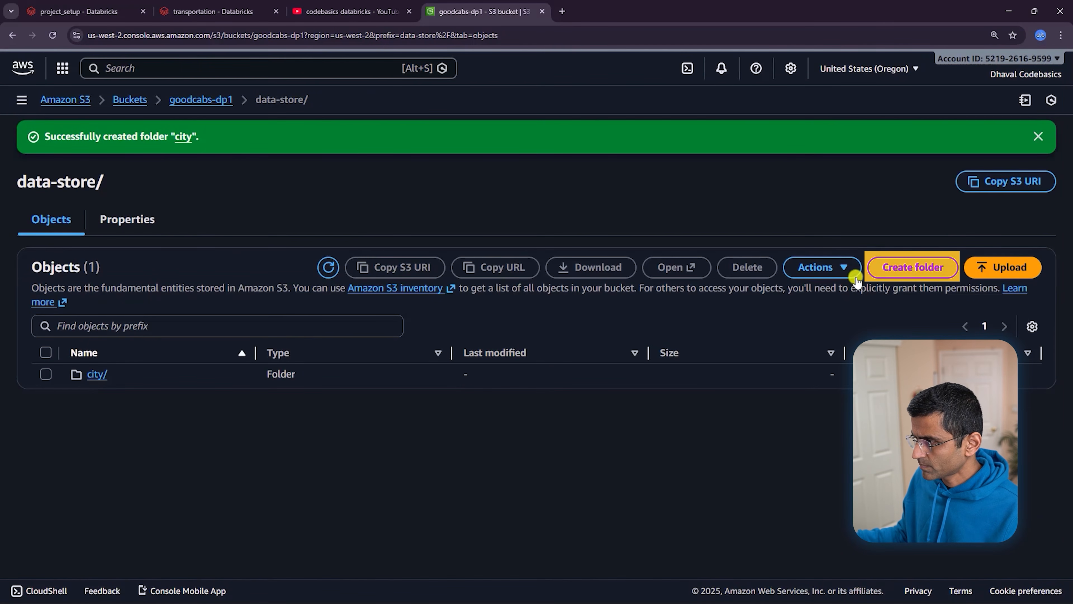
{"action": "left_click", "coordinate": [917, 268]}
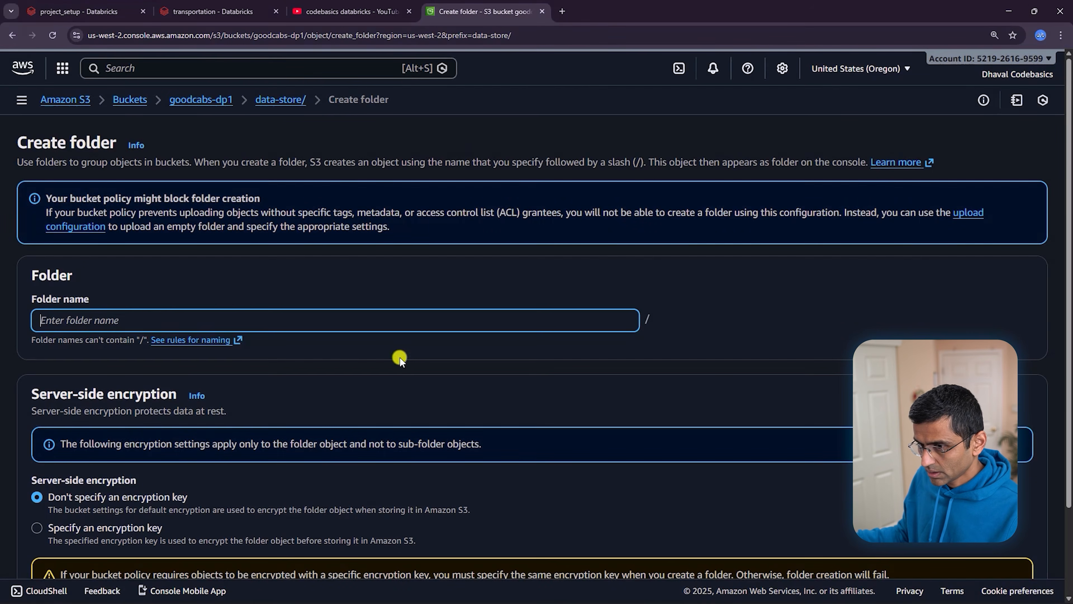
{"action": "type", "text": "trips"}
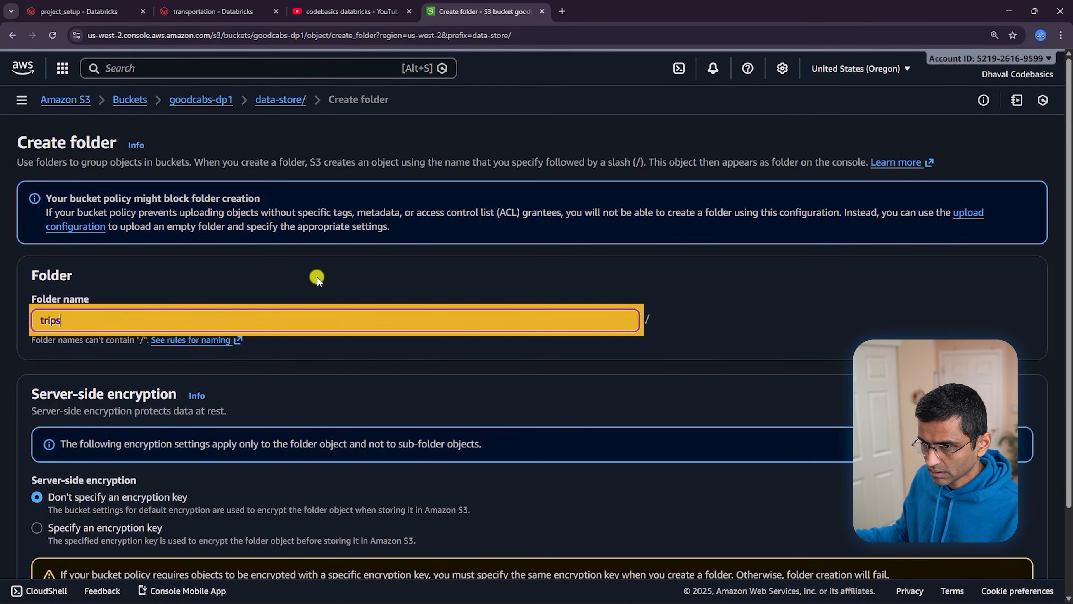
{"action": "scroll", "coordinate": [311, 275], "scroll_direction": "down", "scroll_amount": 3}
{"action": "left_click", "coordinate": [1001, 538]}
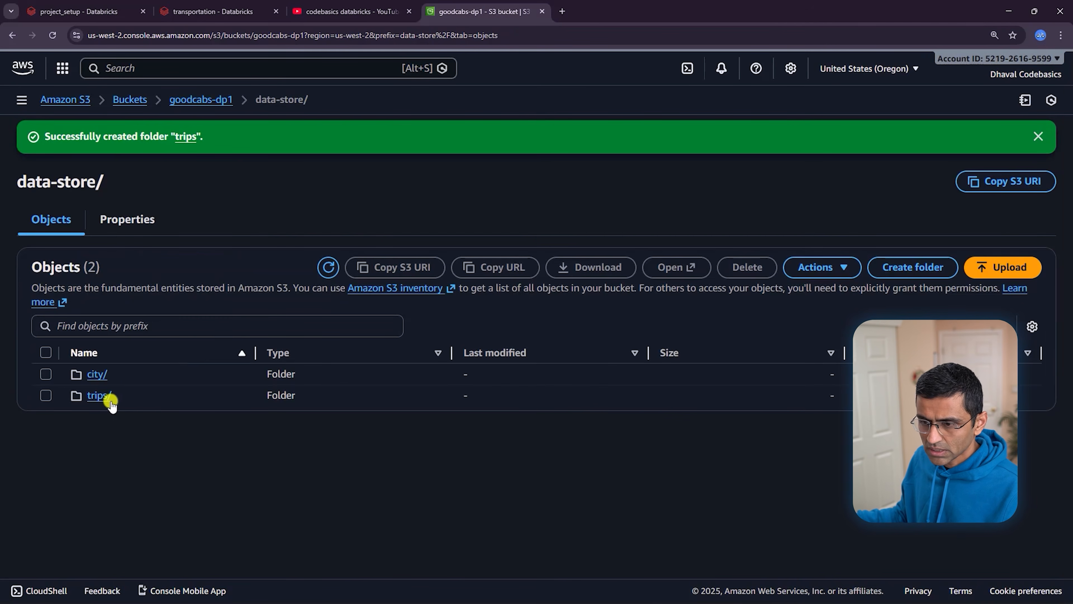
{"action": "left_click", "coordinate": [97, 375]}
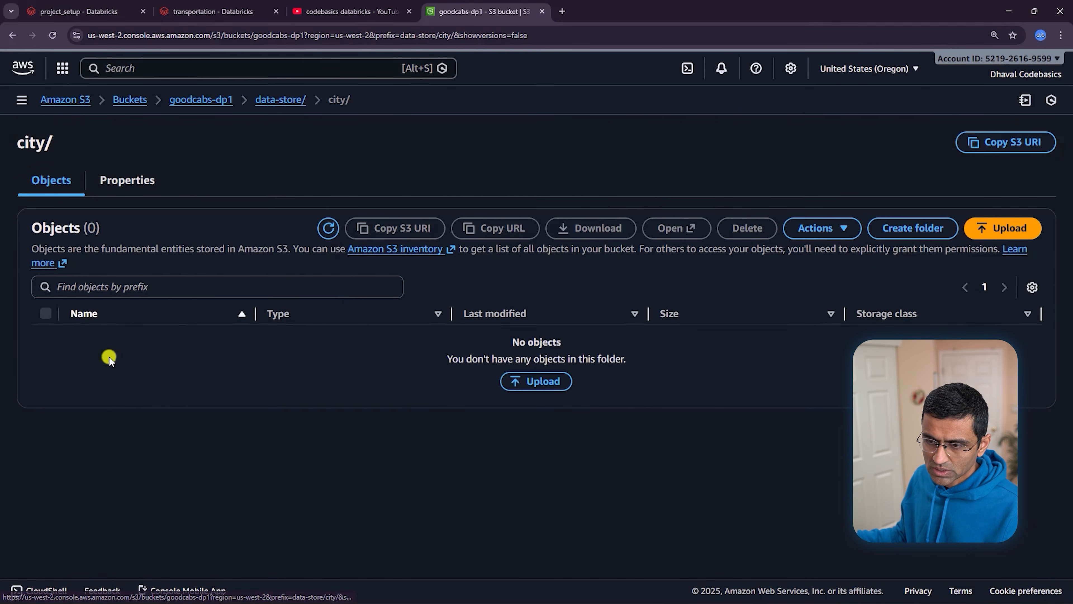
Upload the local city.csv into data-store/city
{"action": "key", "text": "alt+Tab"}
{"action": "double_click", "coordinate": [310, 193]}
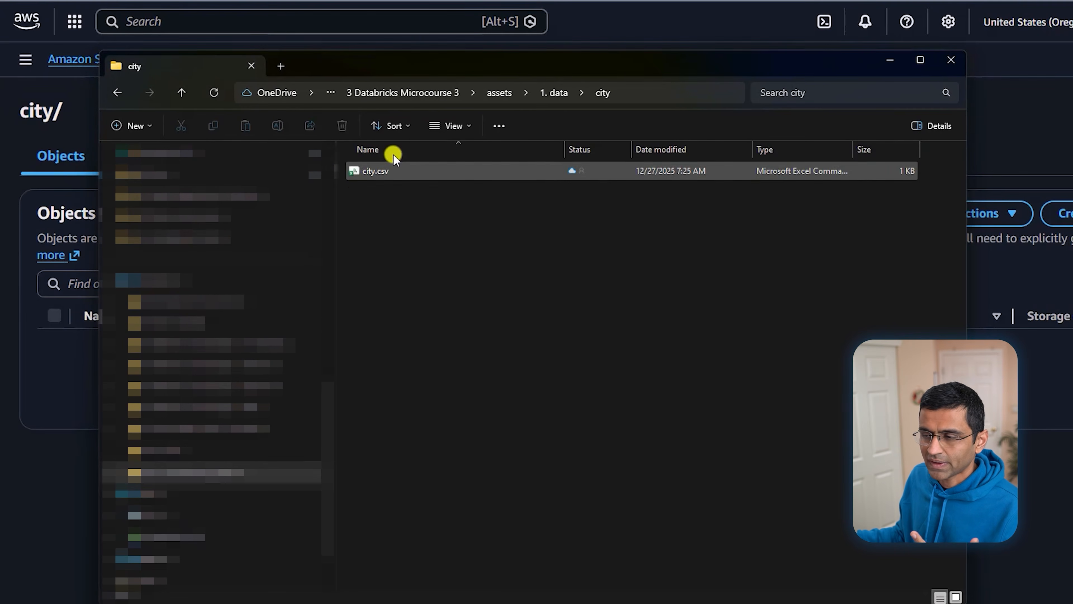
{"action": "left_click_drag", "start_coordinate": [374, 171], "coordinate": [222, 349]}
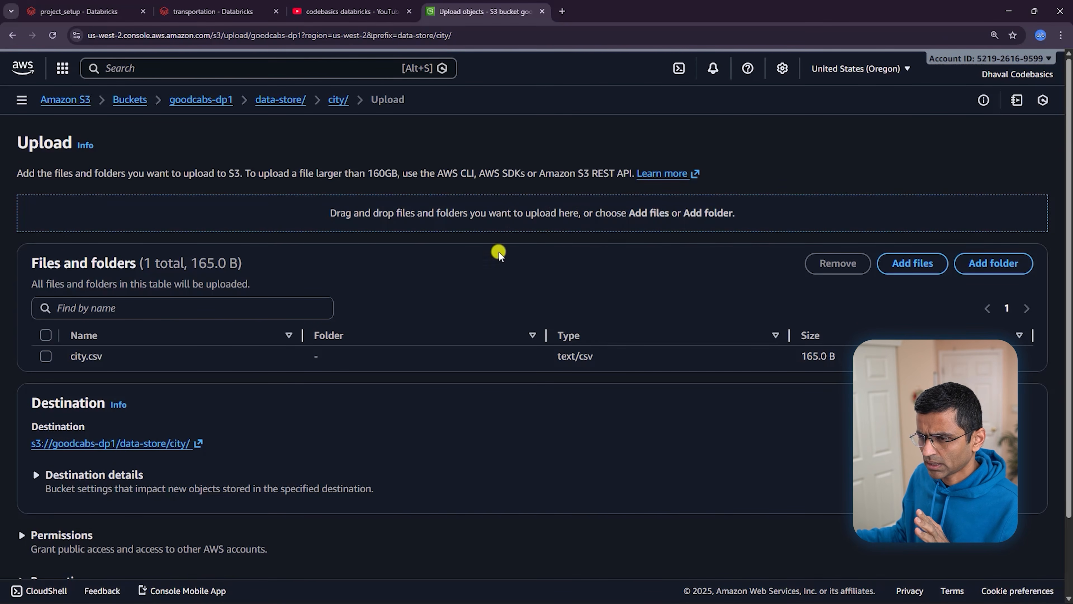
{"action": "left_click", "coordinate": [71, 357]}
{"action": "scroll", "coordinate": [84, 211], "scroll_direction": "down", "scroll_amount": 2}
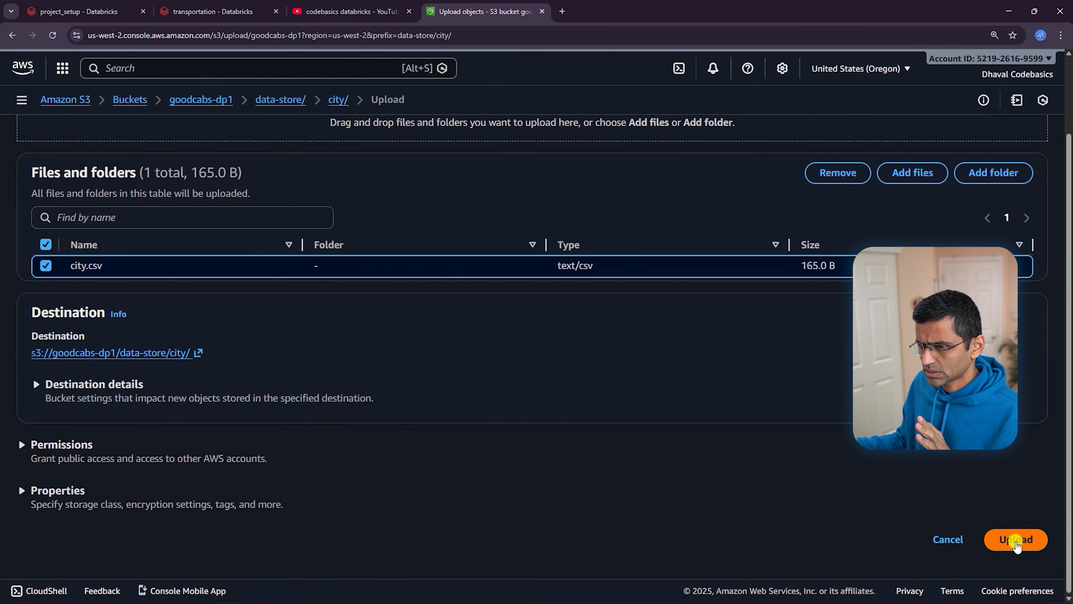
{"action": "left_click", "coordinate": [1017, 540]}
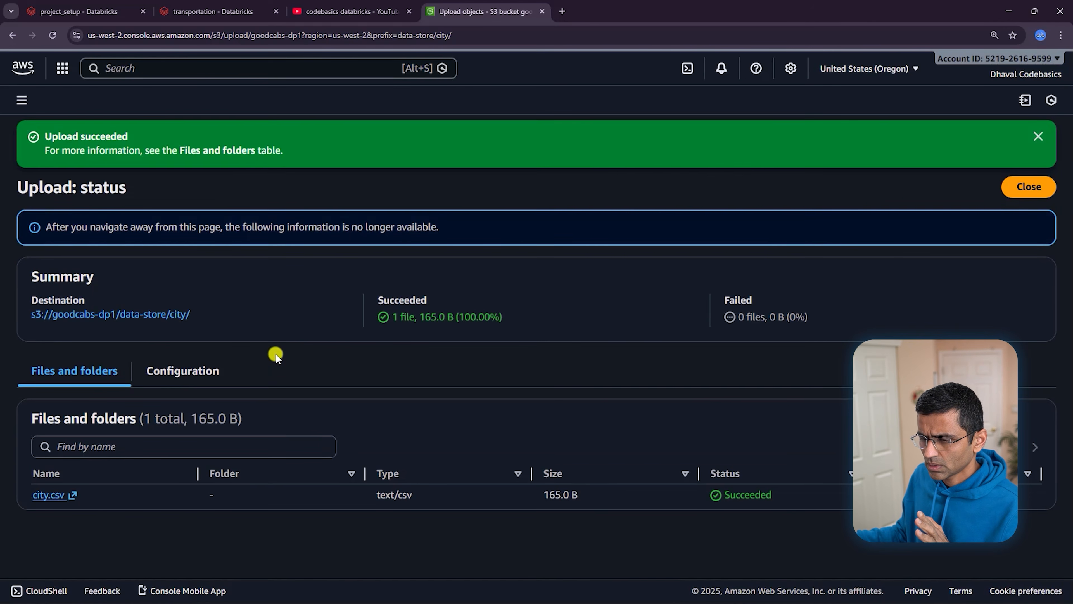
Check the 165.0 B city.csv details, then move to the data-store/trips folder
{"action": "left_click", "coordinate": [172, 316]}
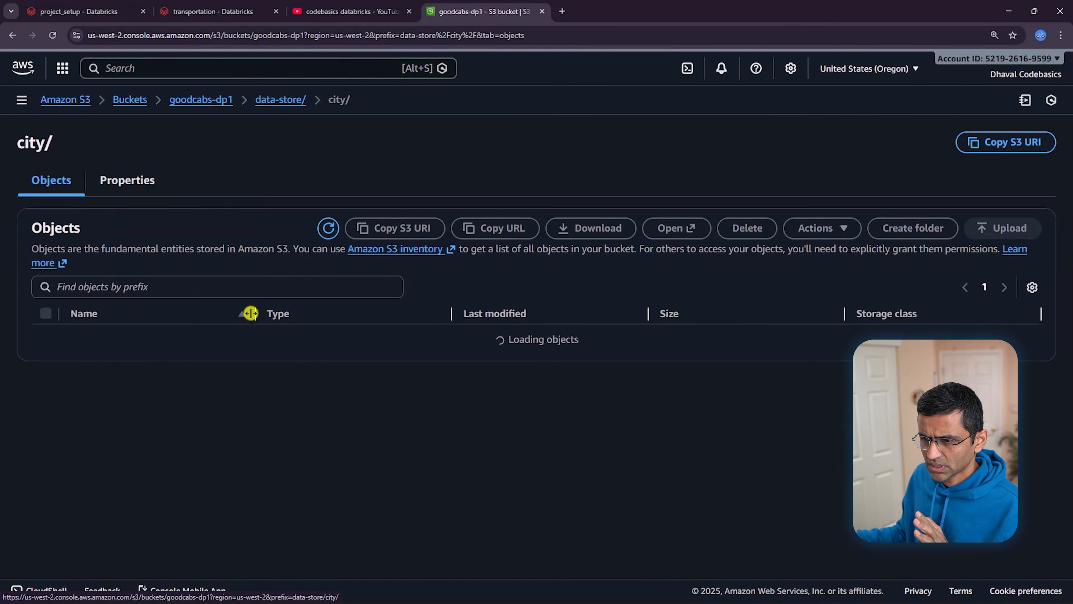
{"action": "left_click", "coordinate": [110, 343]}
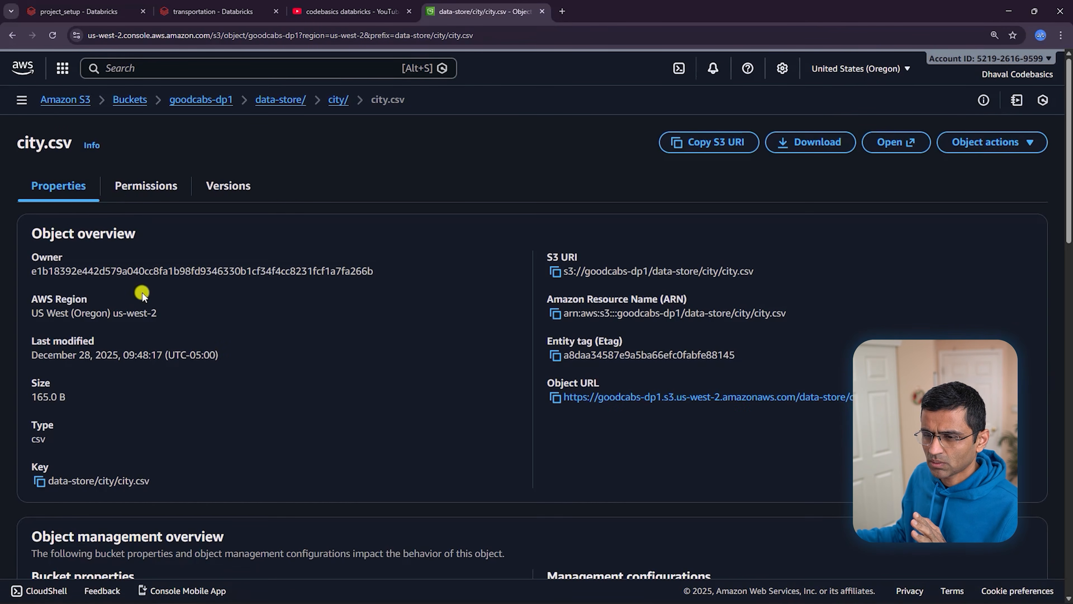
{"action": "left_click", "coordinate": [11, 37]}
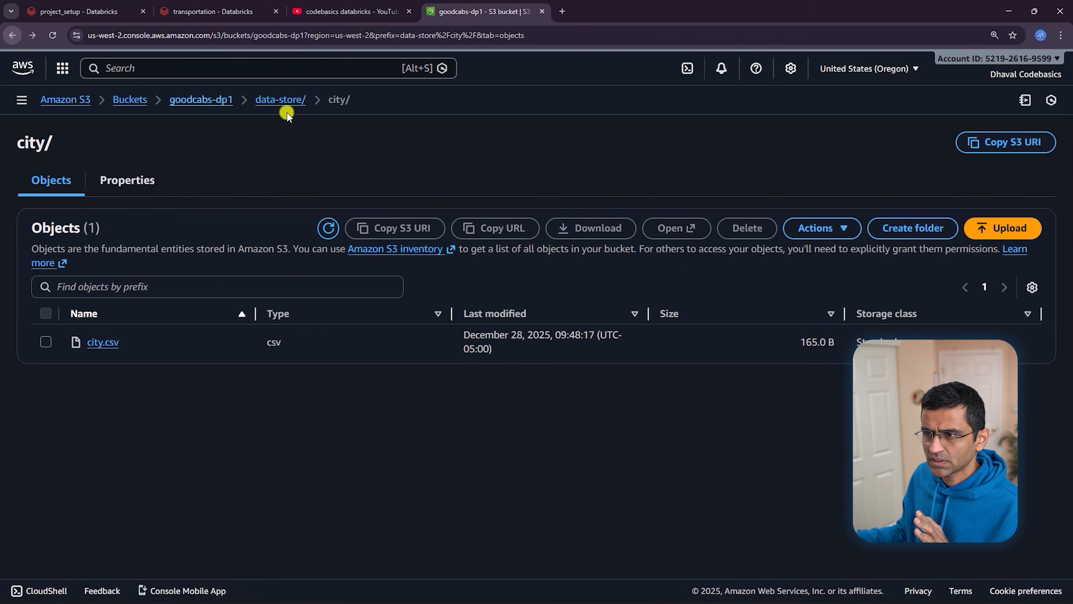
{"action": "left_click", "coordinate": [280, 100]}
{"action": "left_click", "coordinate": [100, 357]}
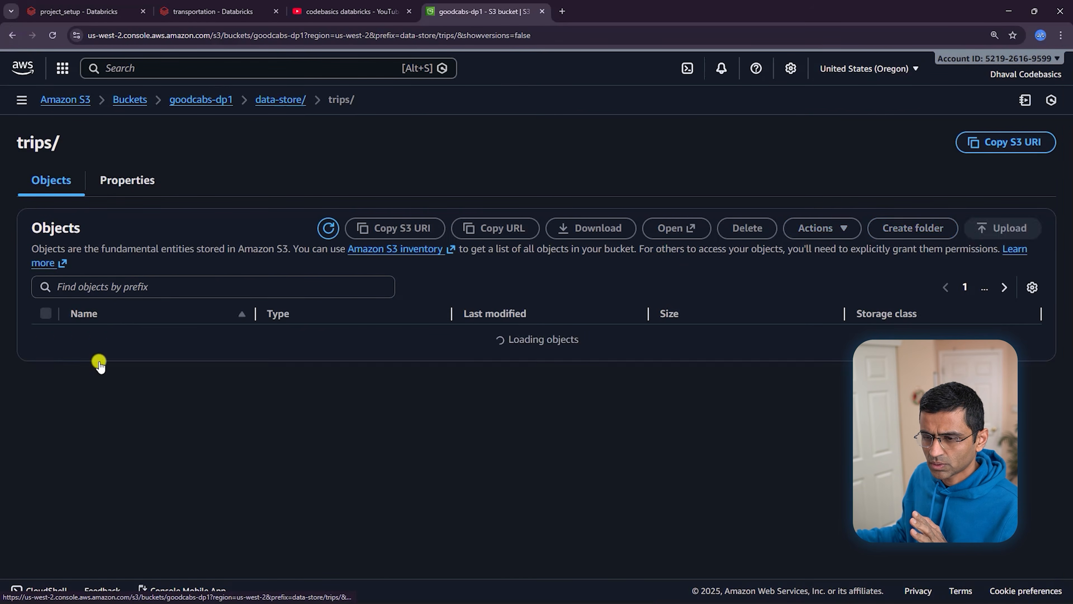
Select all trip_export CSVs in the local trips Full Load folder and open the trips upload page
{"action": "key", "text": "alt+Tab"}
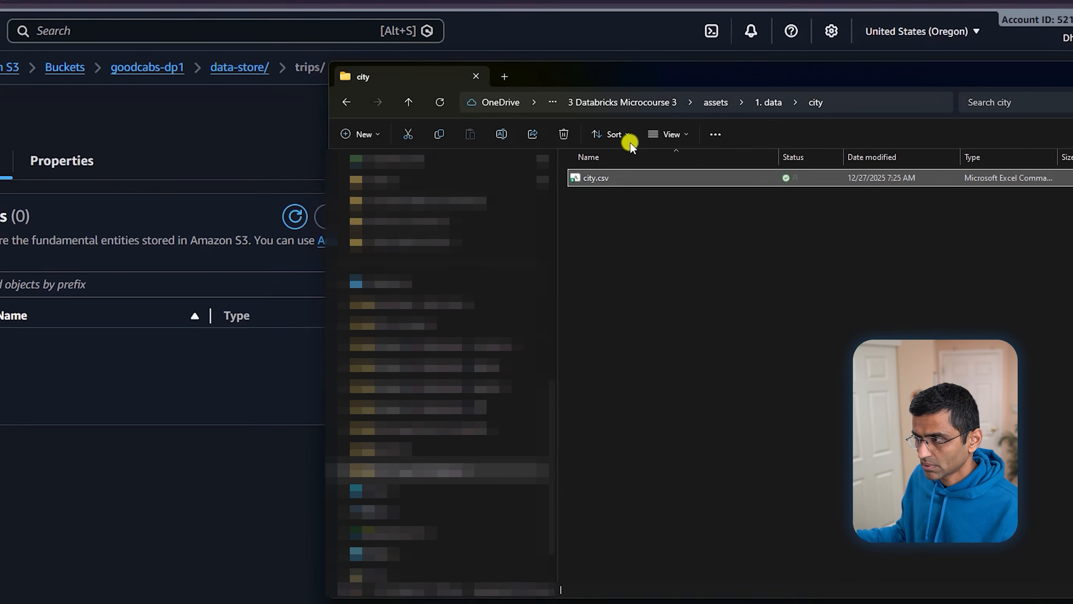
{"action": "left_click", "coordinate": [734, 130]}
{"action": "double_click", "coordinate": [600, 196]}
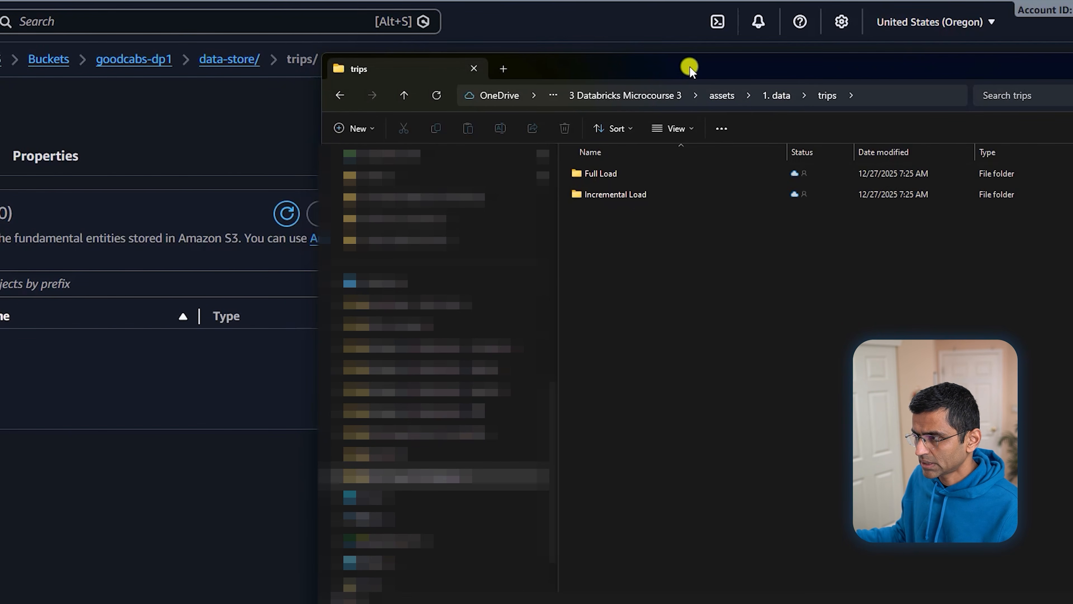
{"action": "double_click", "coordinate": [601, 174]}
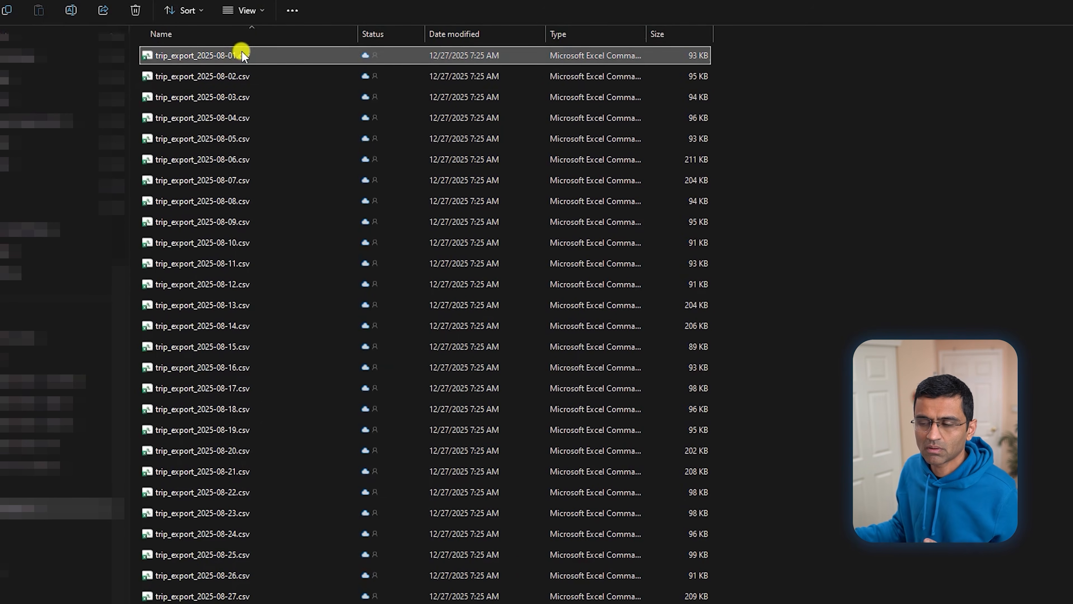
{"action": "left_click", "coordinate": [231, 70]}
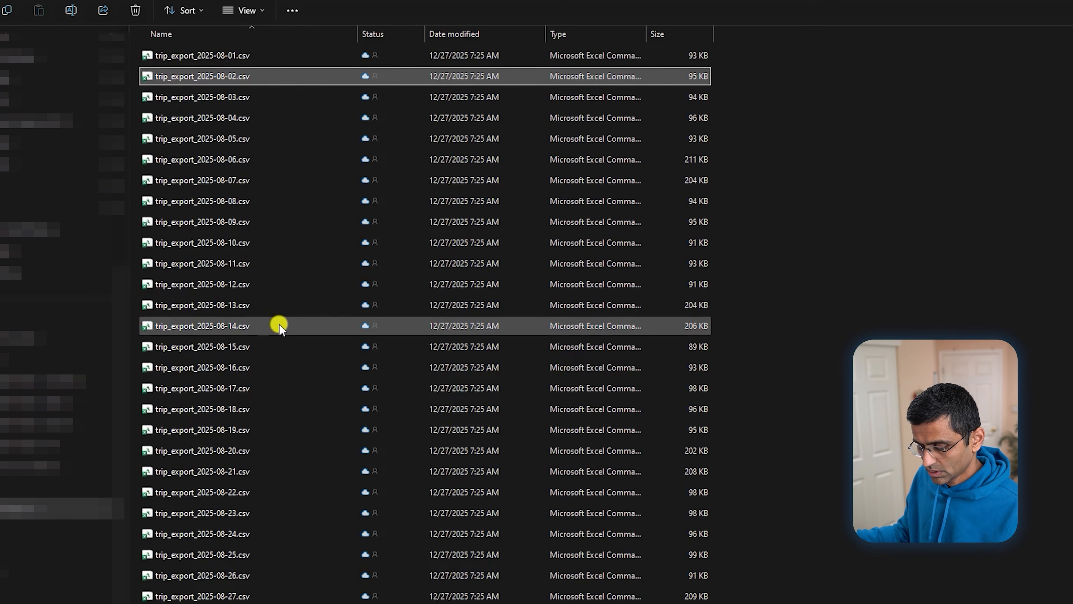
{"action": "key", "text": "ctrl+a"}
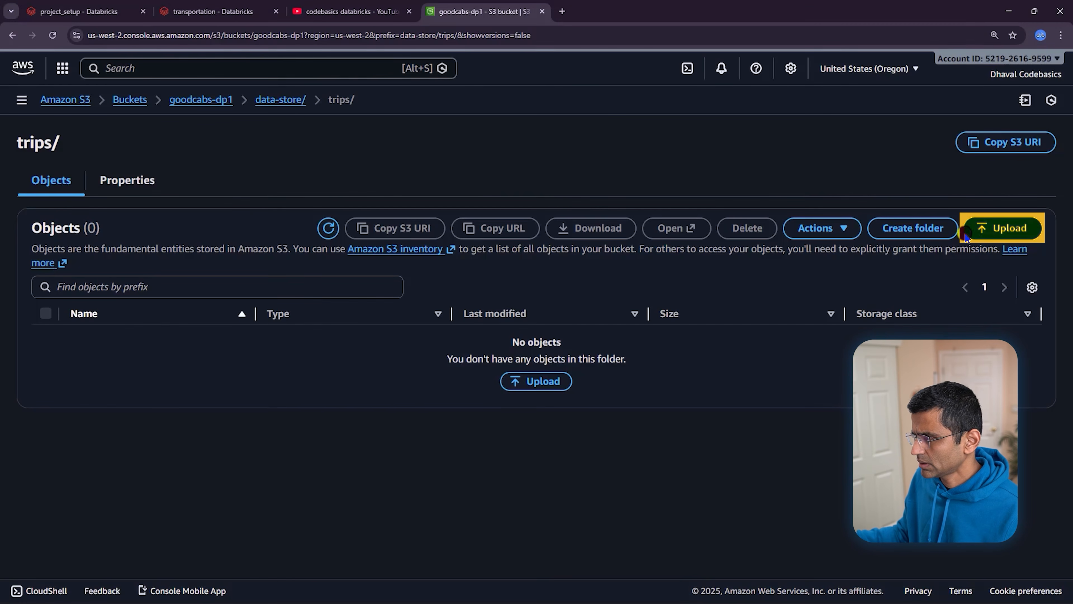
{"action": "left_click", "coordinate": [967, 235]}
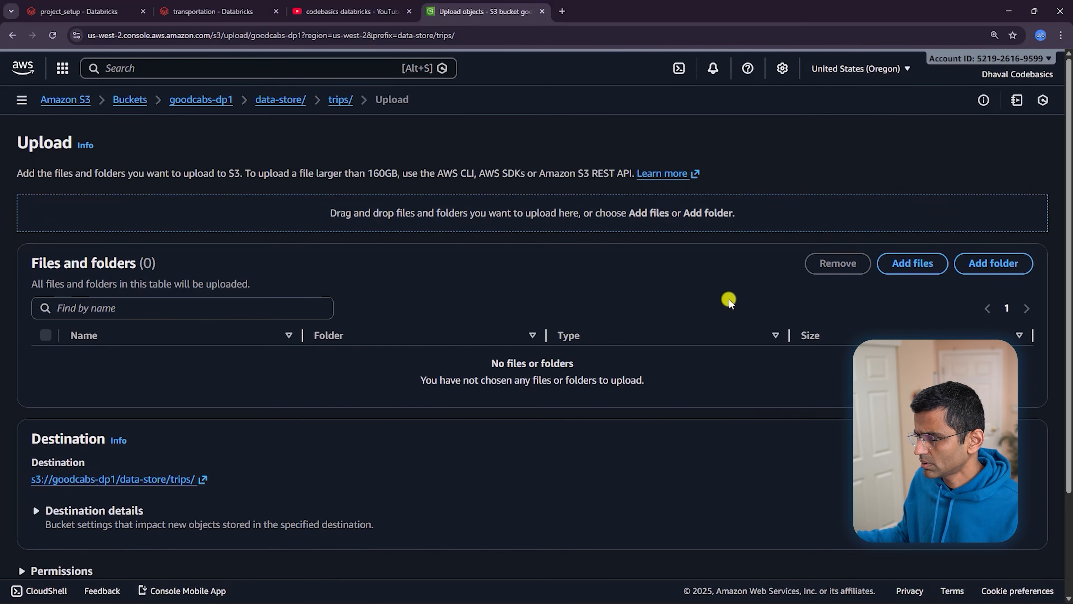
Drop the 148 selected trip_export CSVs (19.0 MB) into the trips upload list and upload them
{"action": "key", "text": "alt+Tab"}
{"action": "left_click_drag", "start_coordinate": [775, 165], "coordinate": [847, 83]}
{"action": "left_click_drag", "start_coordinate": [821, 176], "coordinate": [423, 205]}
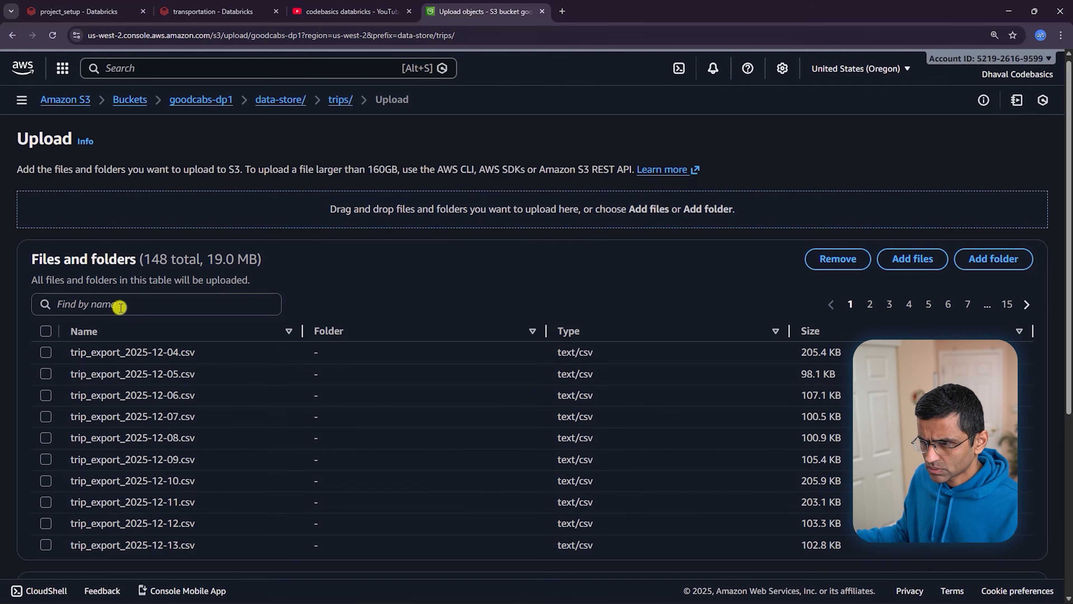
{"action": "left_click", "coordinate": [44, 331]}
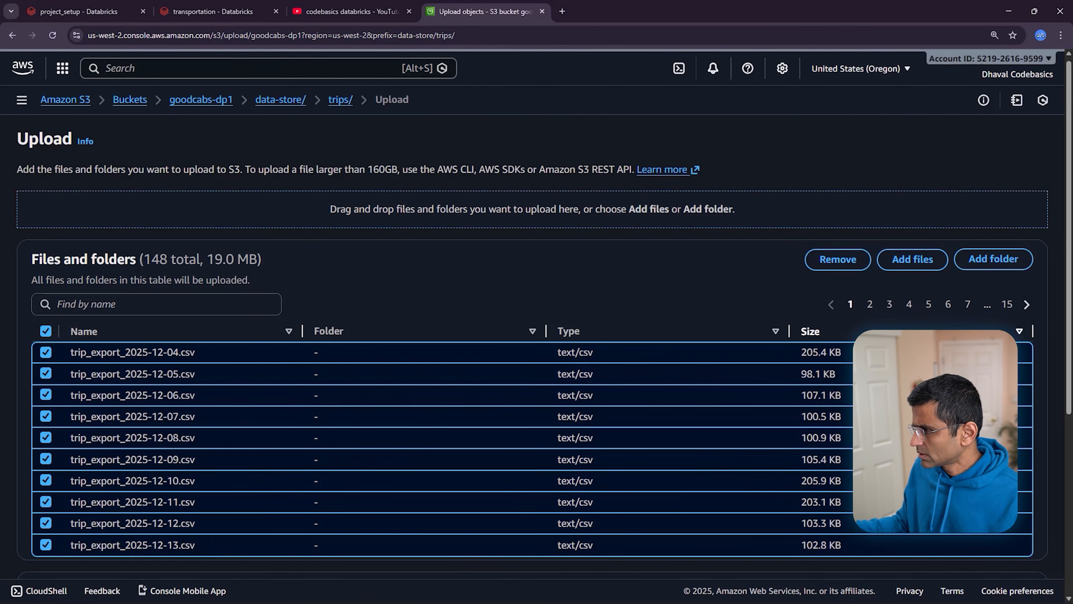
{"action": "scroll", "coordinate": [920, 314], "scroll_direction": "down", "scroll_amount": 3}
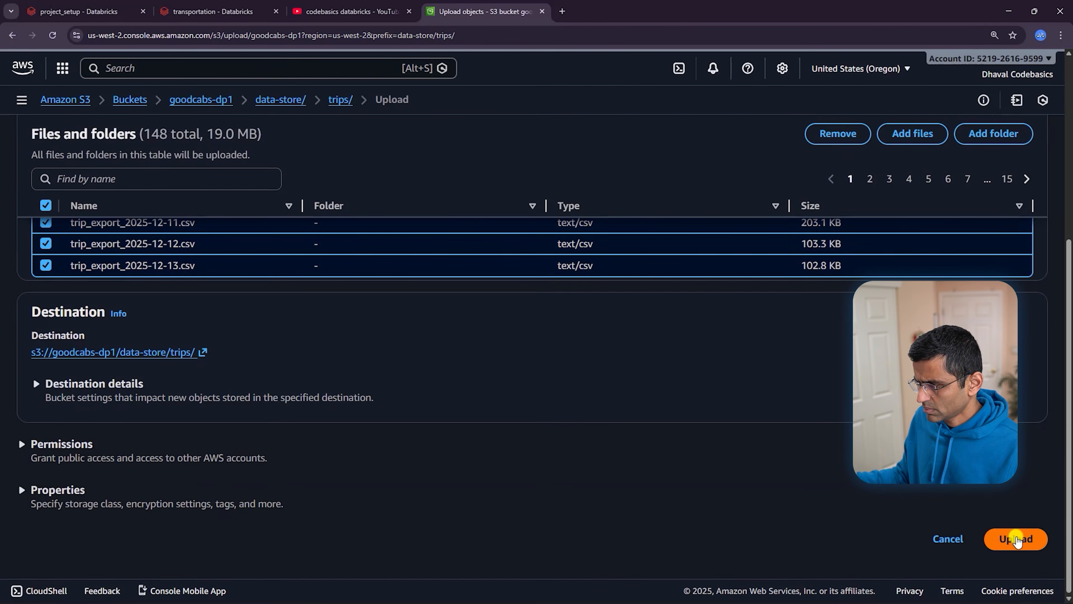
{"action": "left_click", "coordinate": [1016, 540]}
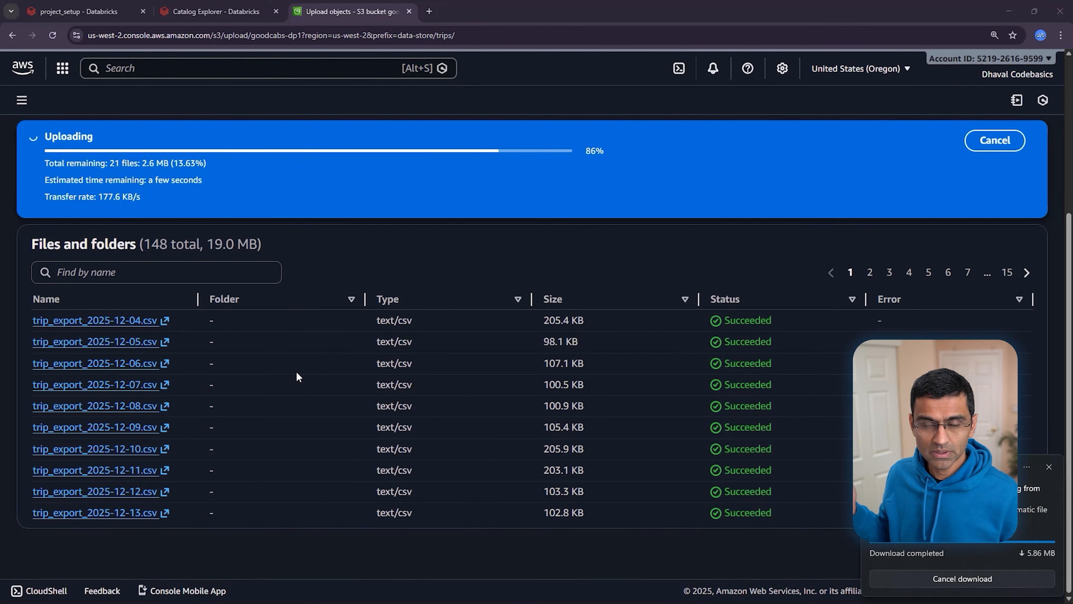
Start a new external location in Databricks Catalog using the AWS Quickstart option
{"action": "left_click", "coordinate": [215, 17]}
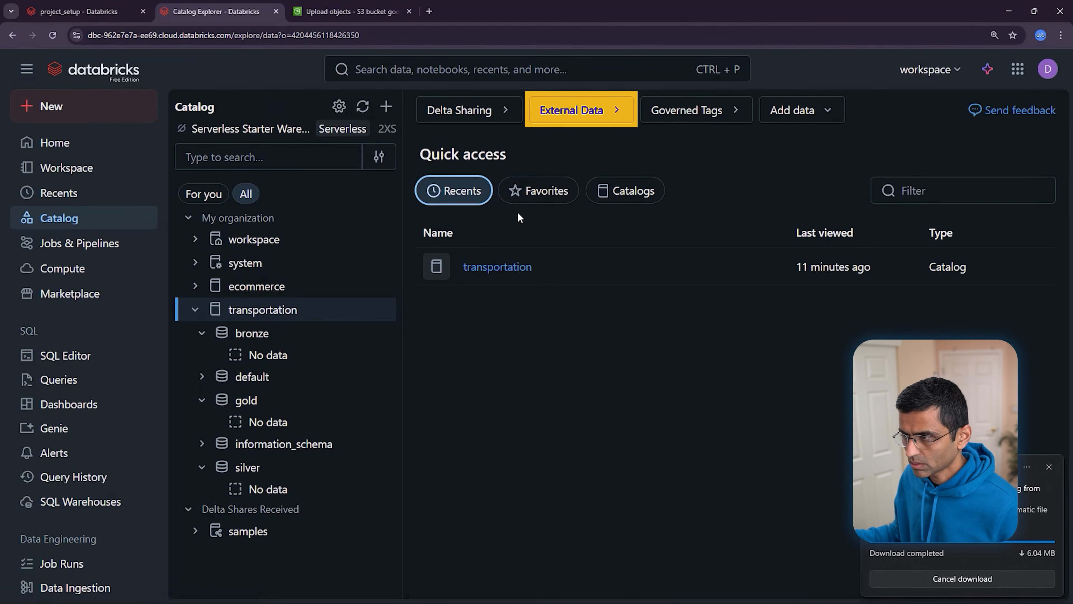
{"action": "left_click", "coordinate": [581, 115]}
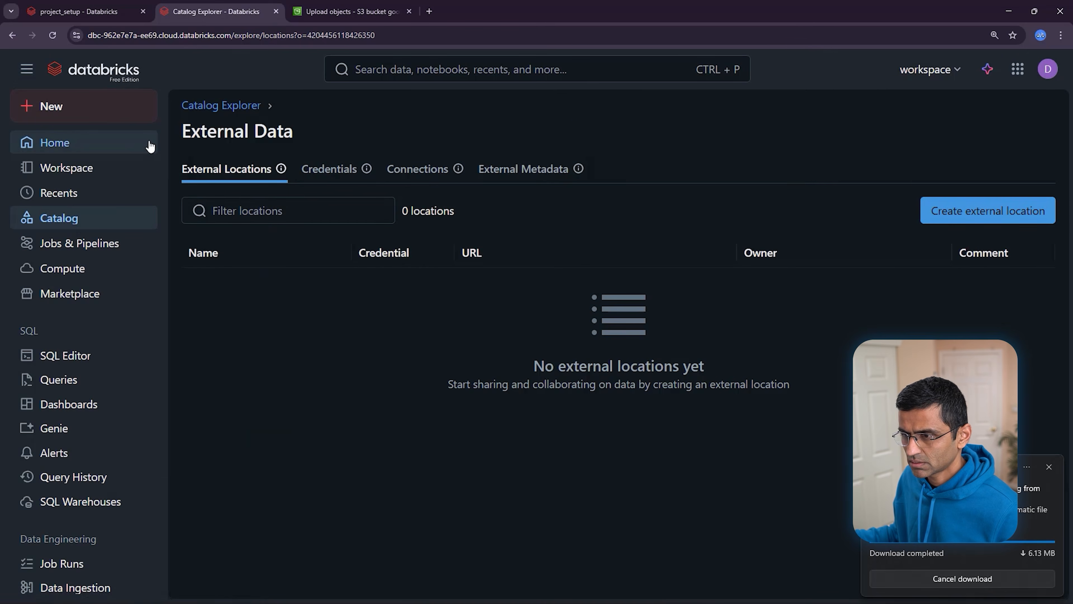
{"action": "left_click", "coordinate": [27, 72]}
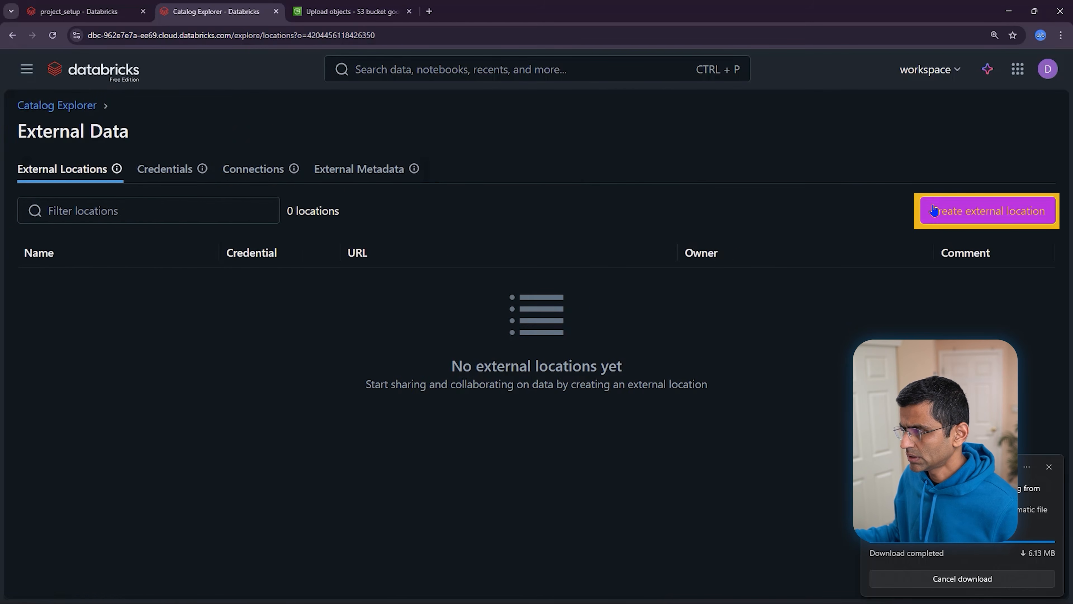
{"action": "left_click", "coordinate": [988, 210]}
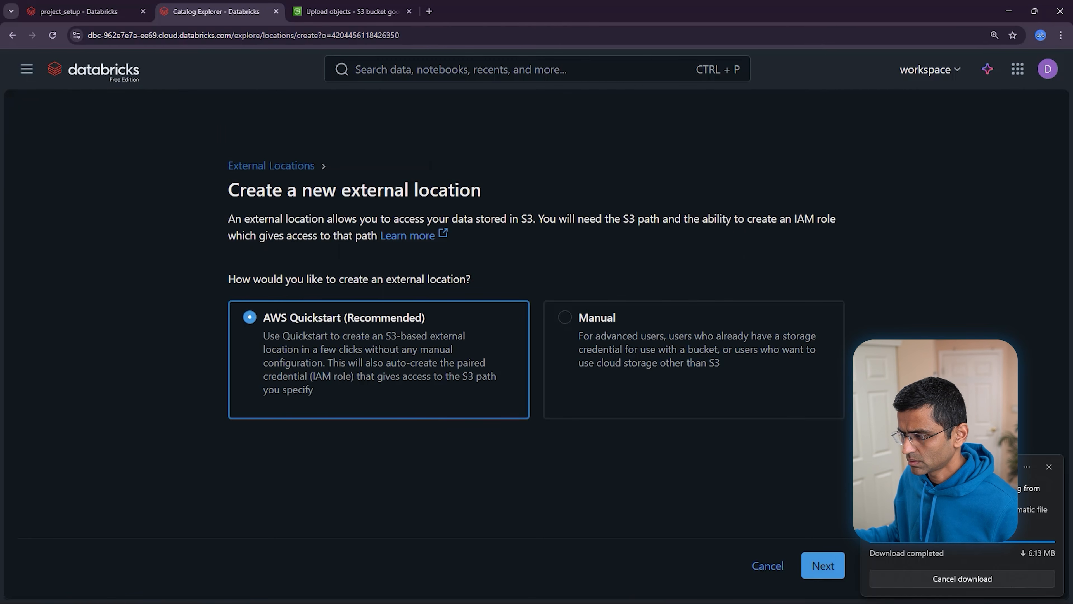
{"action": "left_click", "coordinate": [823, 566]}
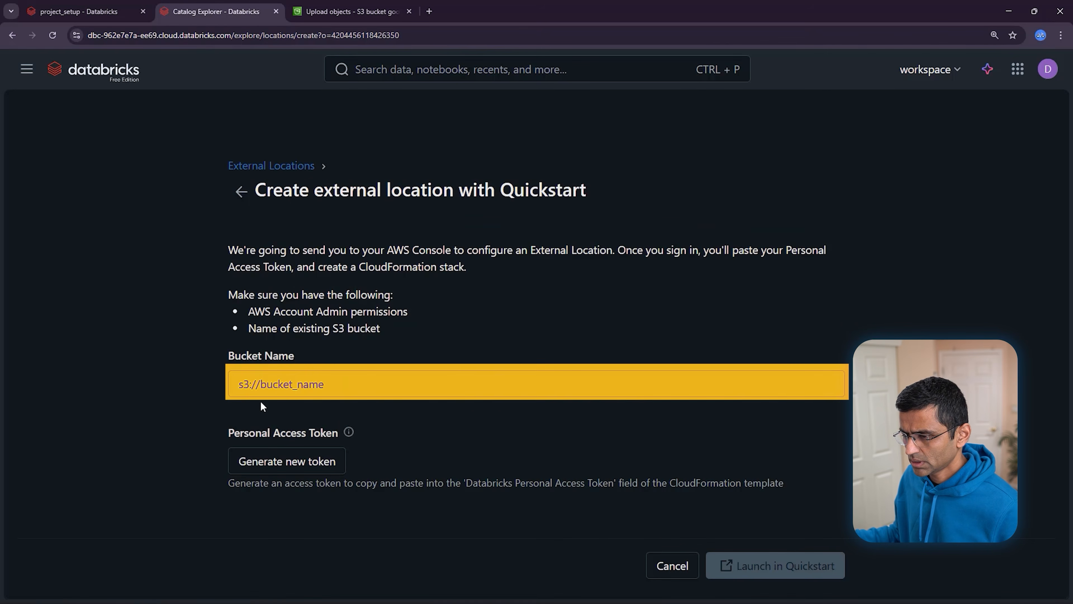
Enter bucket s3://goodcabs-dp1, generate and copy a new access token, and launch Quickstart
{"action": "type", "text": "s3://"}
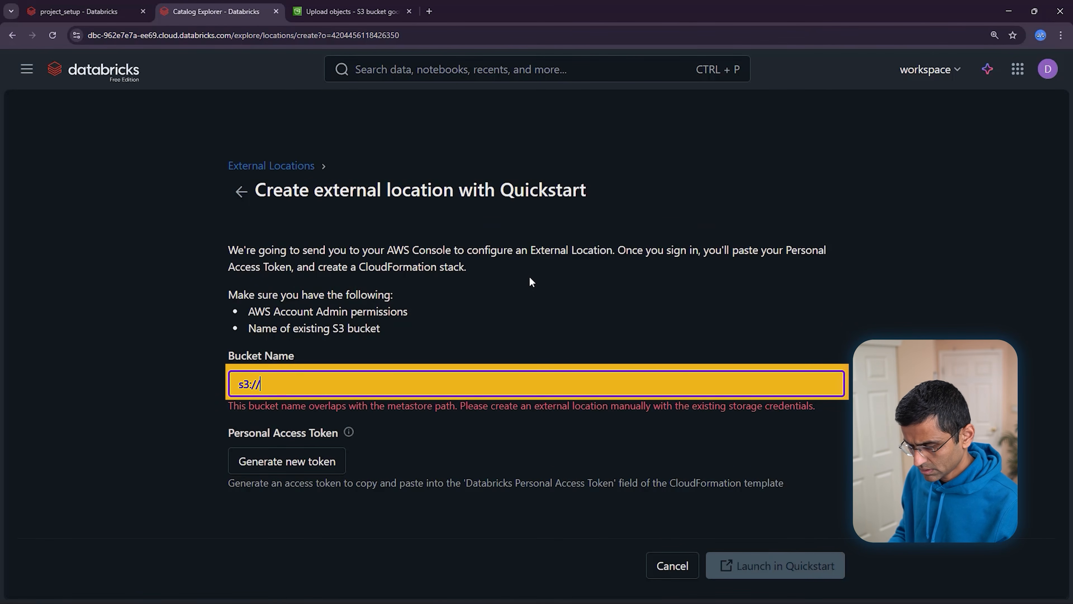
{"action": "type", "text": "goodcabs-dp1"}
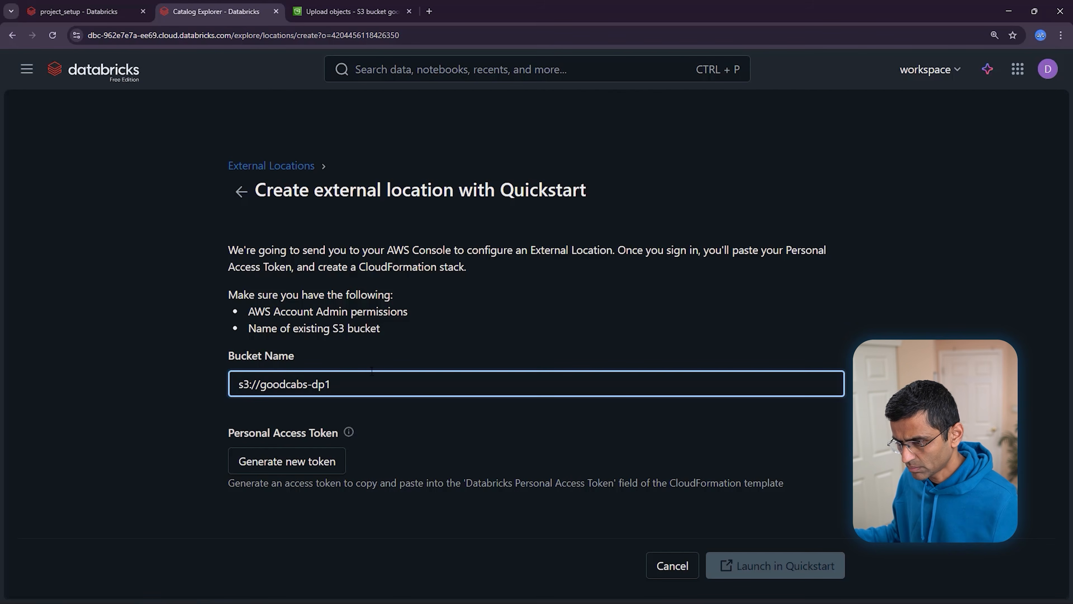
{"action": "left_click", "coordinate": [318, 451]}
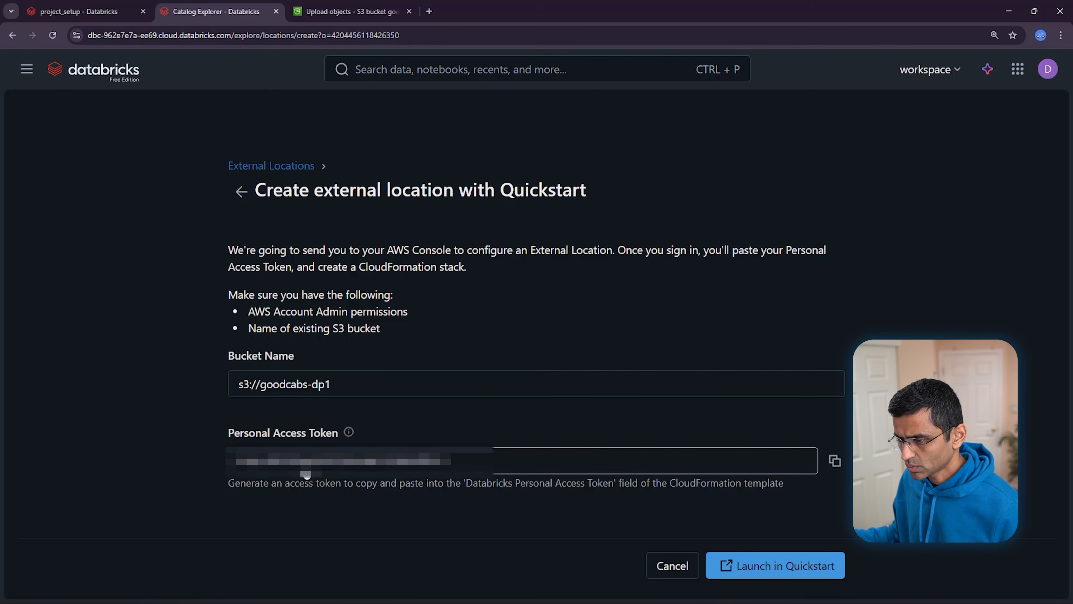
{"action": "left_click", "coordinate": [834, 460]}
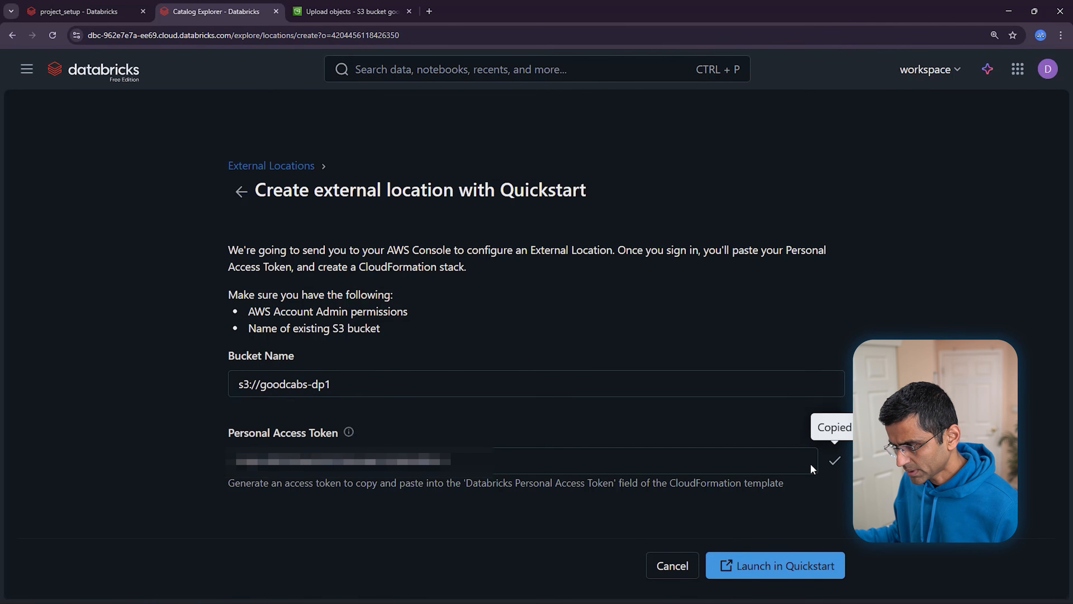
{"action": "left_click", "coordinate": [768, 574]}
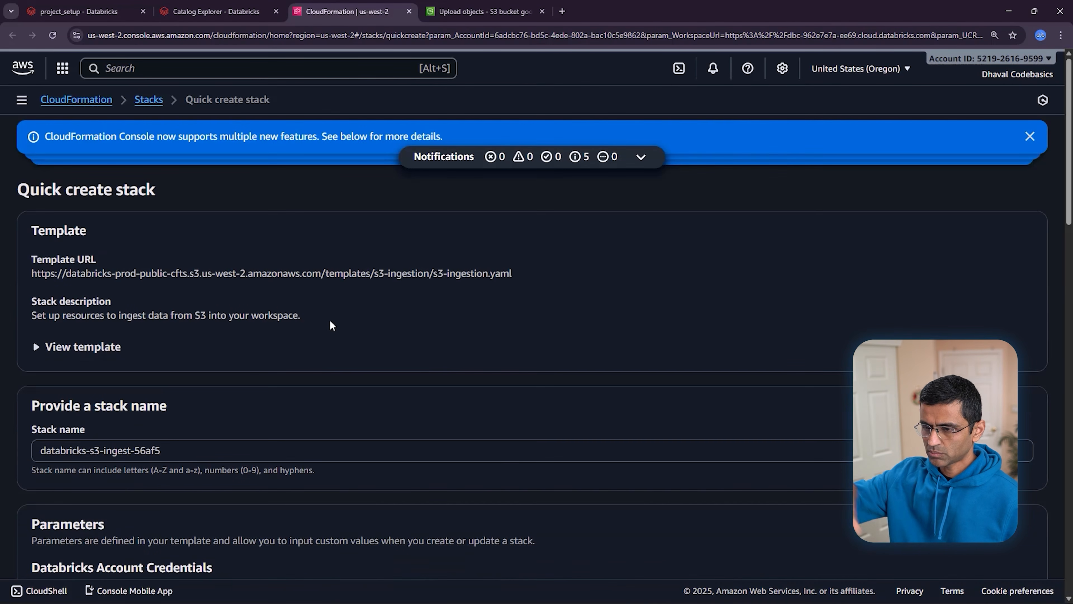
Paste the Databricks token, acknowledge IAM resource creation, and create the databricks-s3-ingest-56af5 stack
{"action": "scroll", "coordinate": [341, 310], "scroll_direction": "down", "scroll_amount": 4}
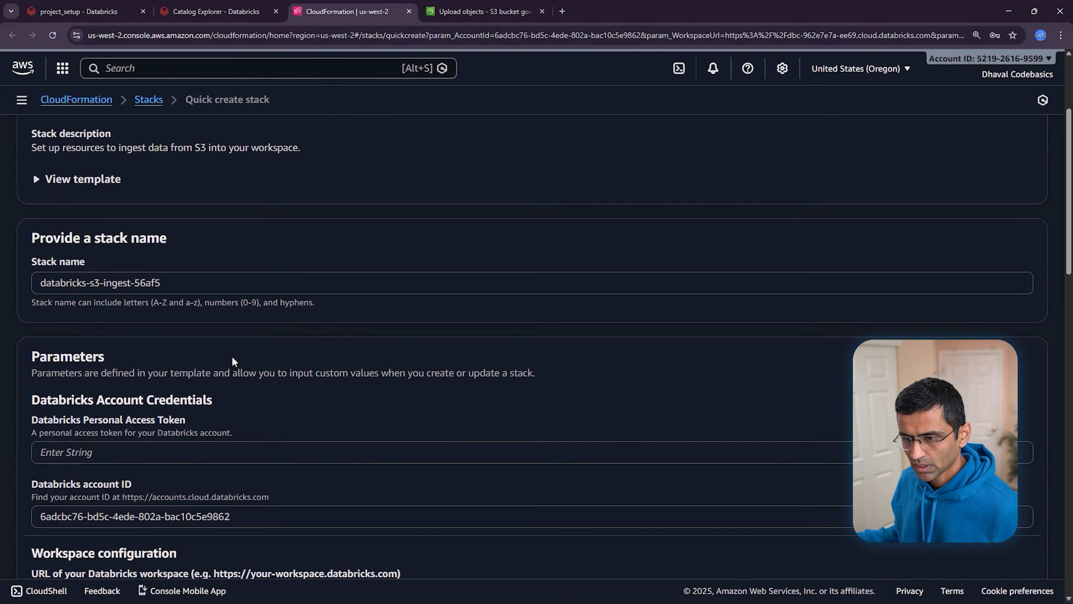
{"action": "left_click", "coordinate": [114, 453]}
{"action": "key", "text": "ctrl+v"}
{"action": "scroll", "coordinate": [457, 416], "scroll_direction": "down", "scroll_amount": 5}
{"action": "scroll", "coordinate": [488, 413], "scroll_direction": "down", "scroll_amount": 10}
{"action": "scroll", "coordinate": [468, 458], "scroll_direction": "down", "scroll_amount": 5}
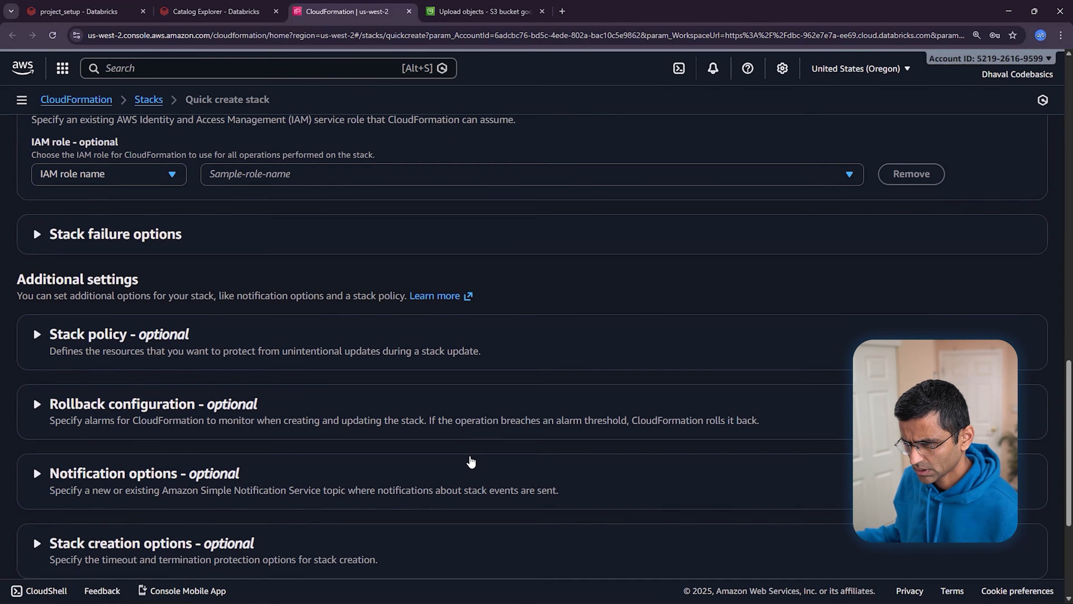
{"action": "scroll", "coordinate": [471, 461], "scroll_direction": "down", "scroll_amount": 5}
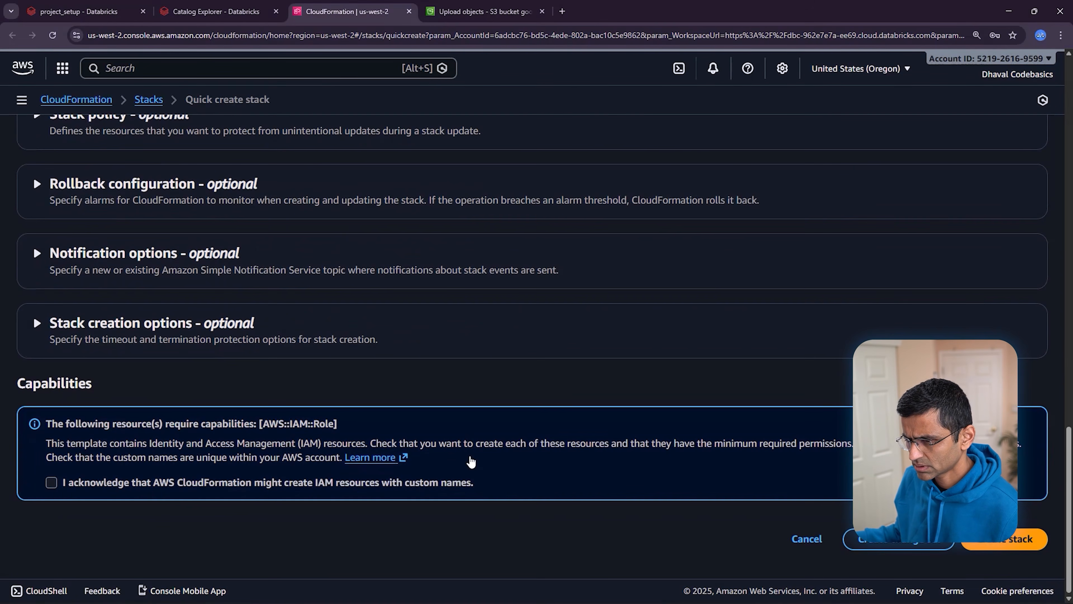
{"action": "left_click", "coordinate": [52, 482]}
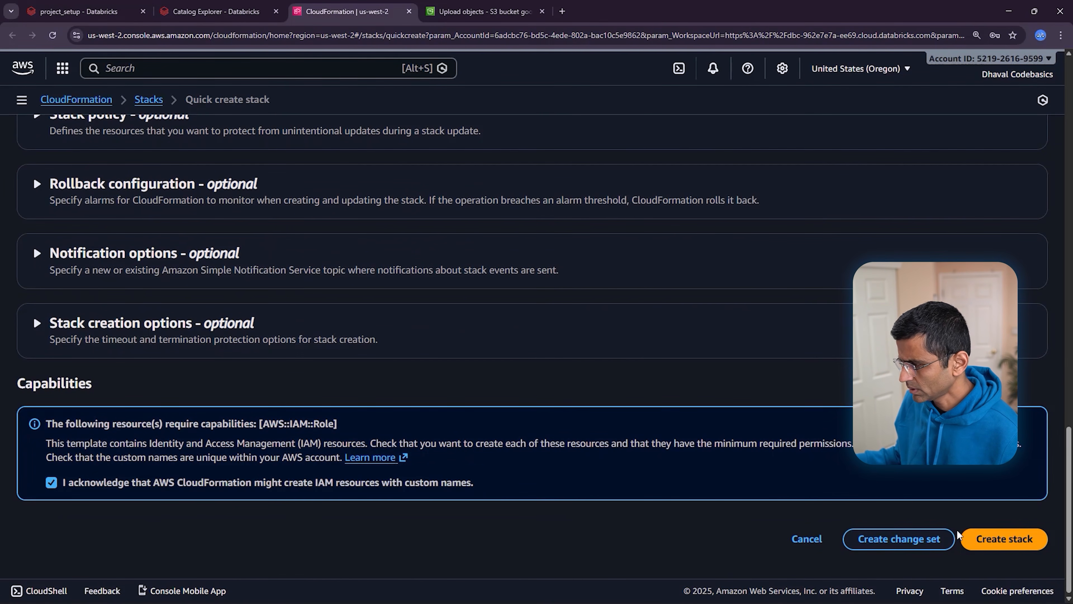
{"action": "left_click", "coordinate": [993, 546]}
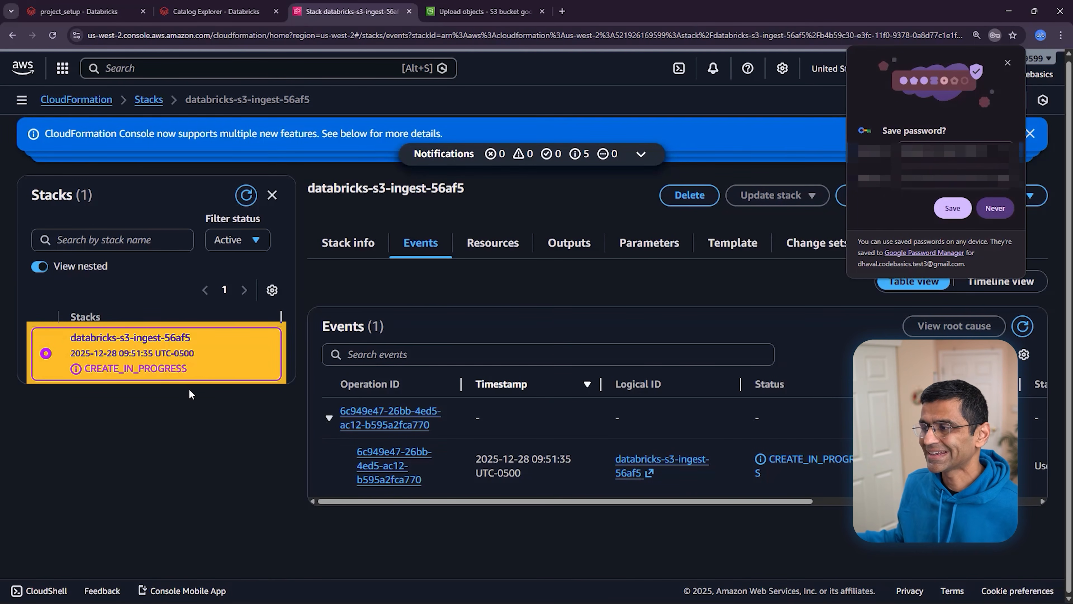
Confirm the stack reached CREATE_COMPLETE and return to Databricks Catalog Explorer
{"action": "left_click", "coordinate": [1008, 63]}
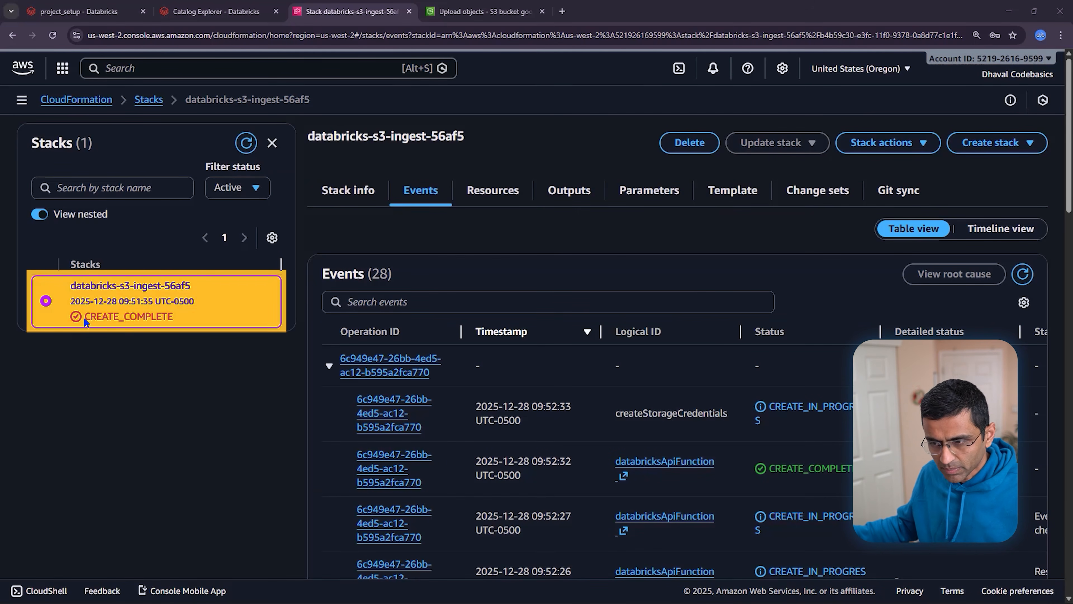
{"action": "left_click_drag", "start_coordinate": [80, 317], "coordinate": [180, 318]}
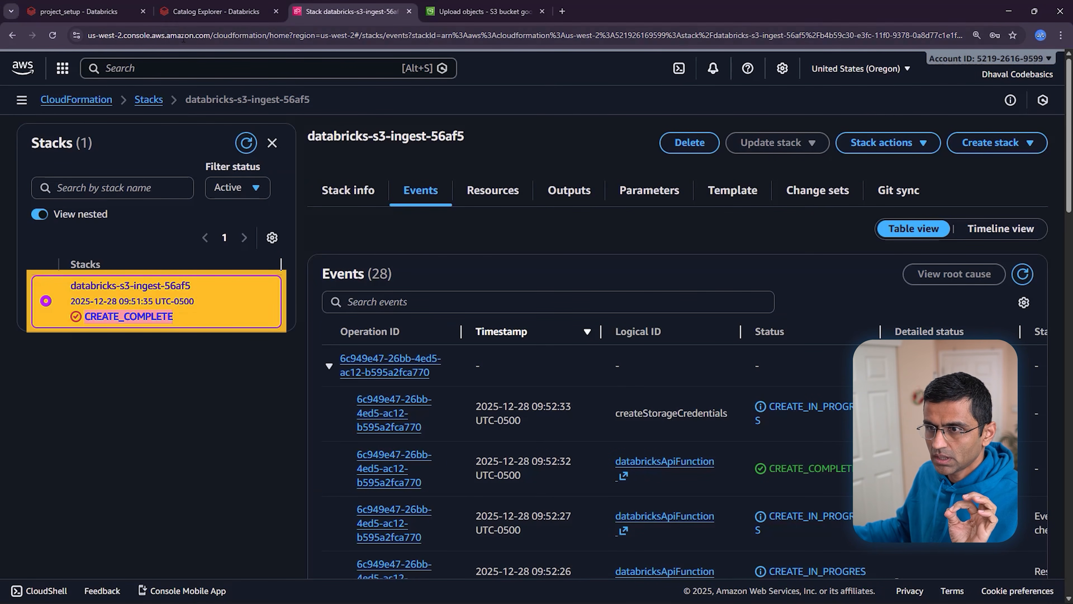
{"action": "left_click", "coordinate": [185, 13]}
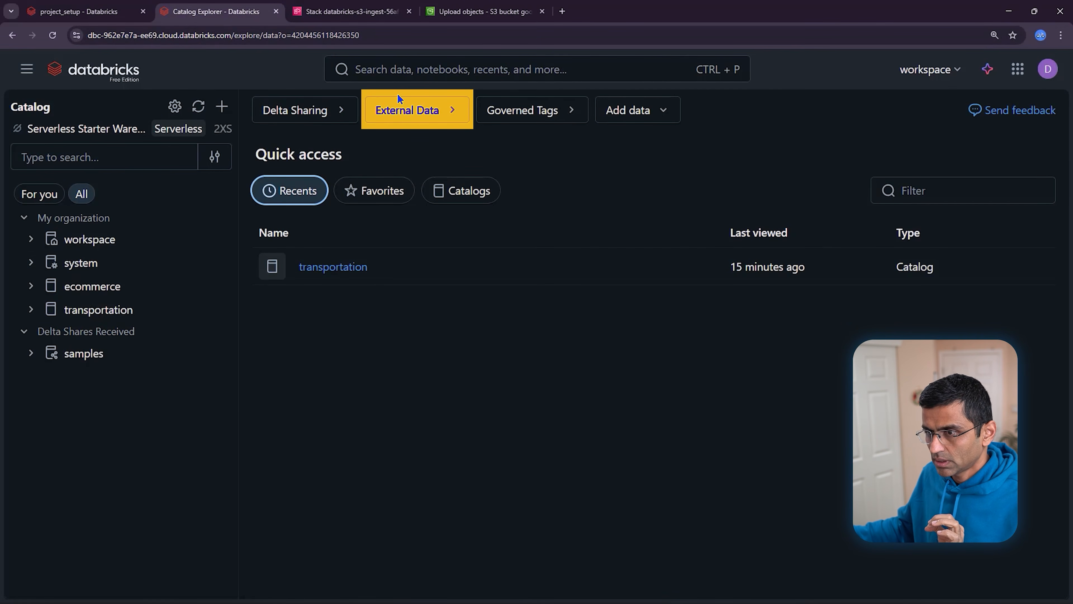
Open external location db_s3_external_databricks-s3-ingest-56af5 and browse data-store/trips to see the trip_export CSVs
{"action": "left_click", "coordinate": [414, 113]}
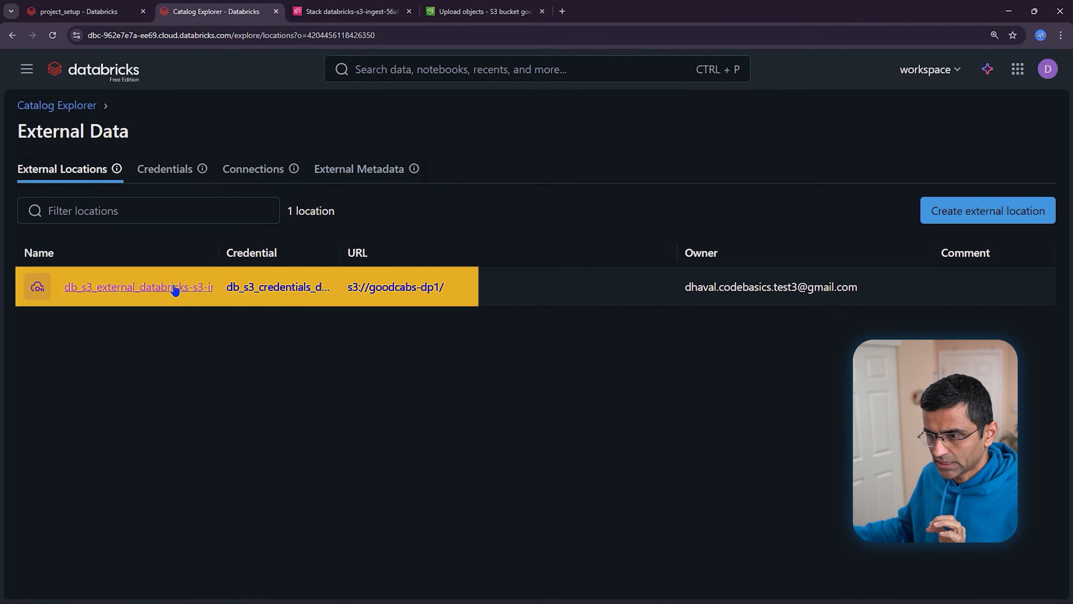
{"action": "left_click", "coordinate": [157, 292]}
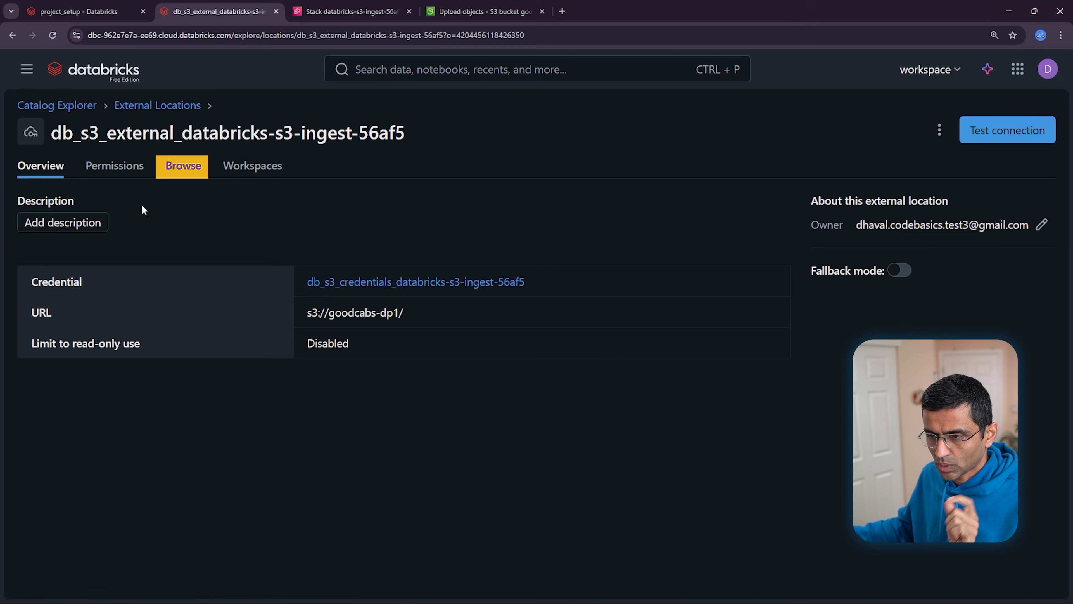
{"action": "left_click", "coordinate": [192, 173]}
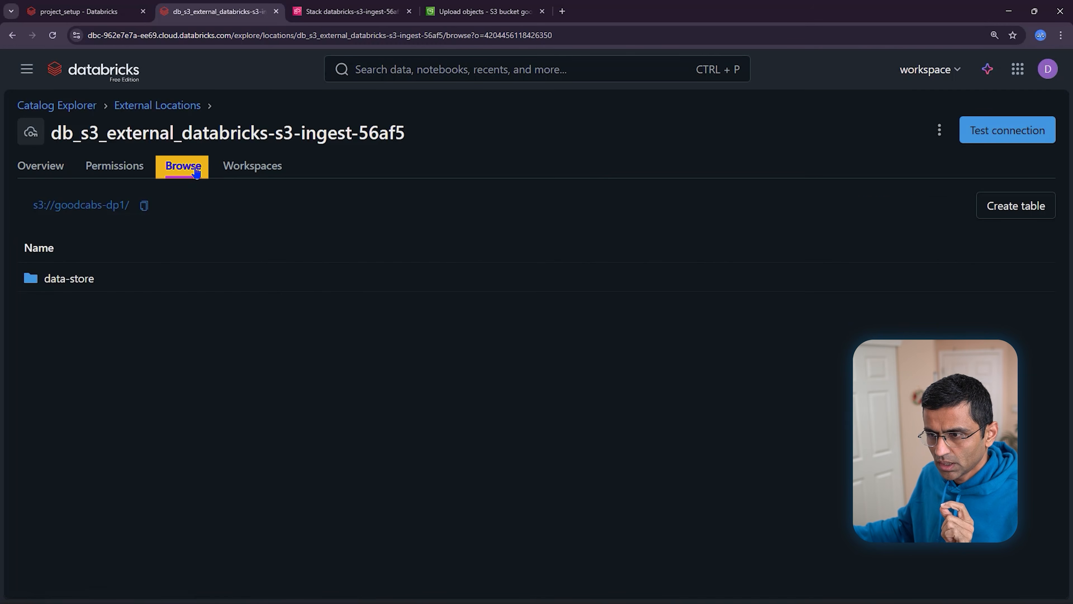
{"action": "left_click", "coordinate": [67, 286]}
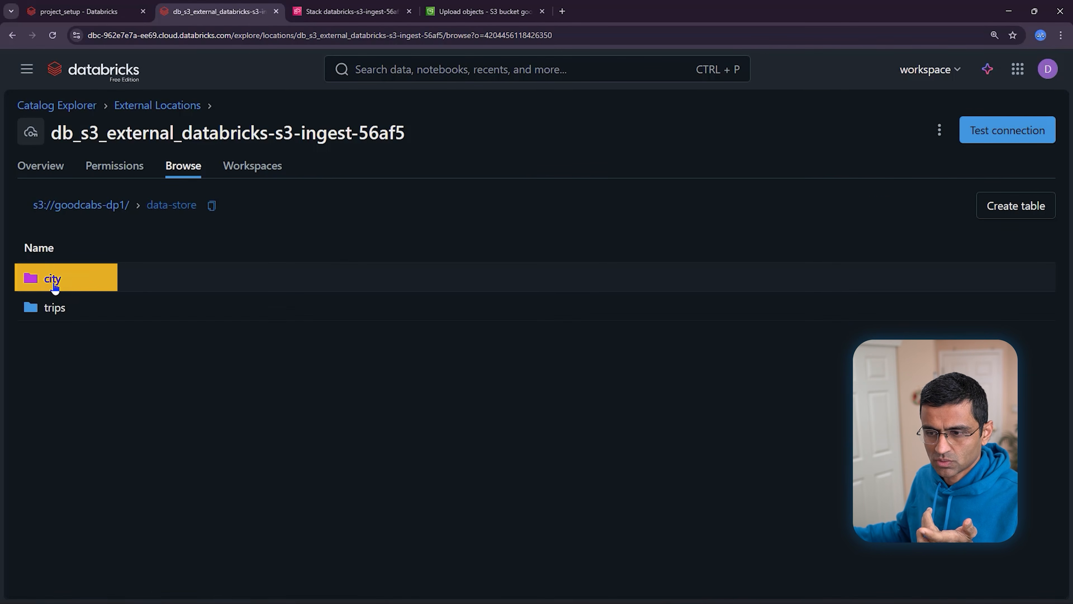
{"action": "left_click", "coordinate": [55, 307]}
{"action": "scroll", "coordinate": [174, 380], "scroll_direction": "down", "scroll_amount": 6}
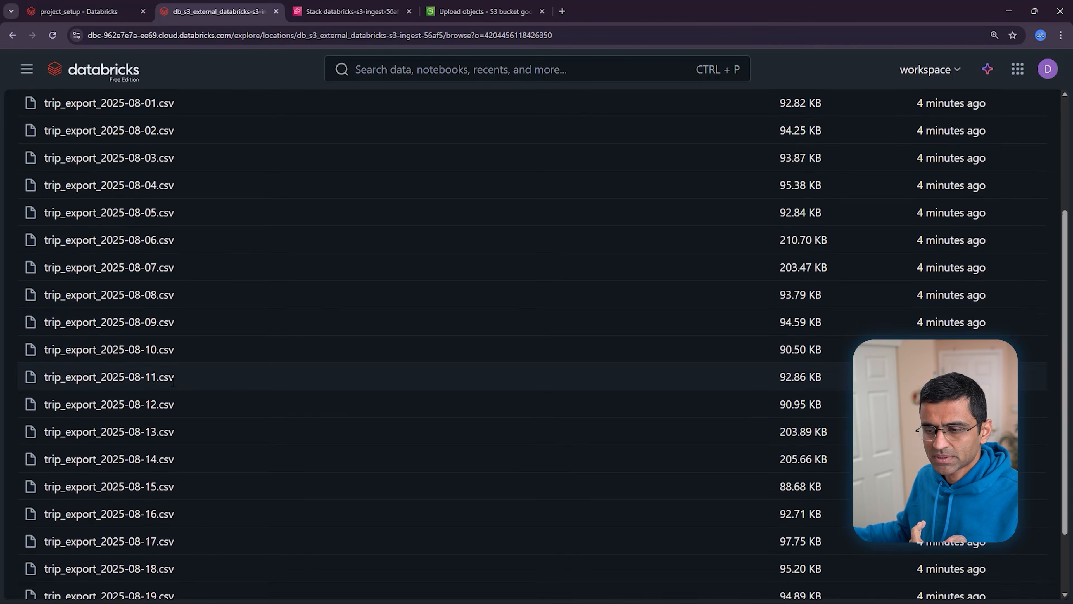
{"action": "scroll", "coordinate": [174, 381], "scroll_direction": "up", "scroll_amount": 6}
{"action": "mouse_move", "coordinate": [0, 303]}
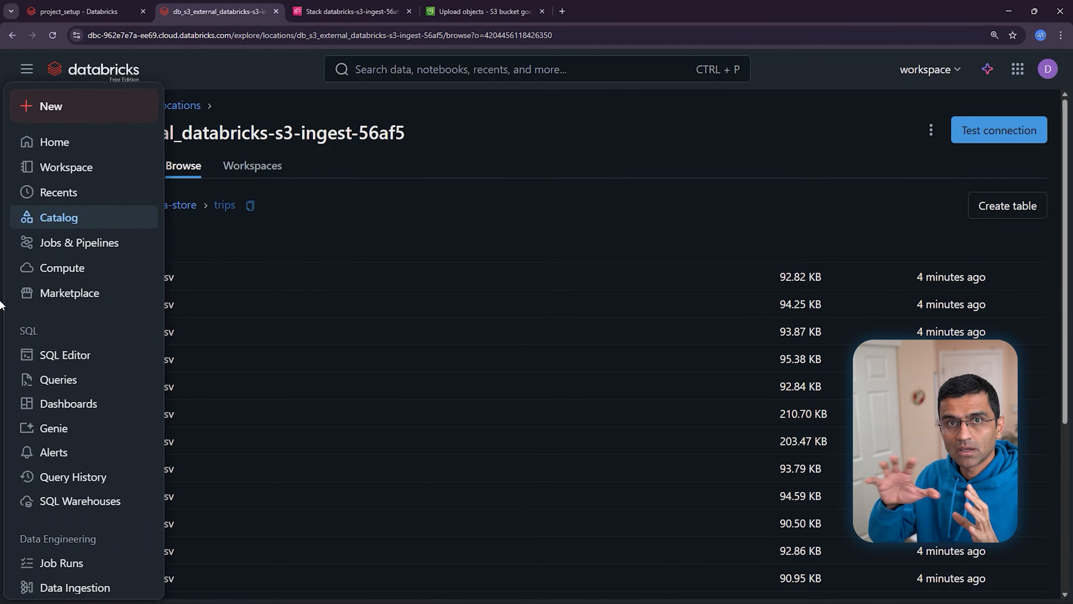